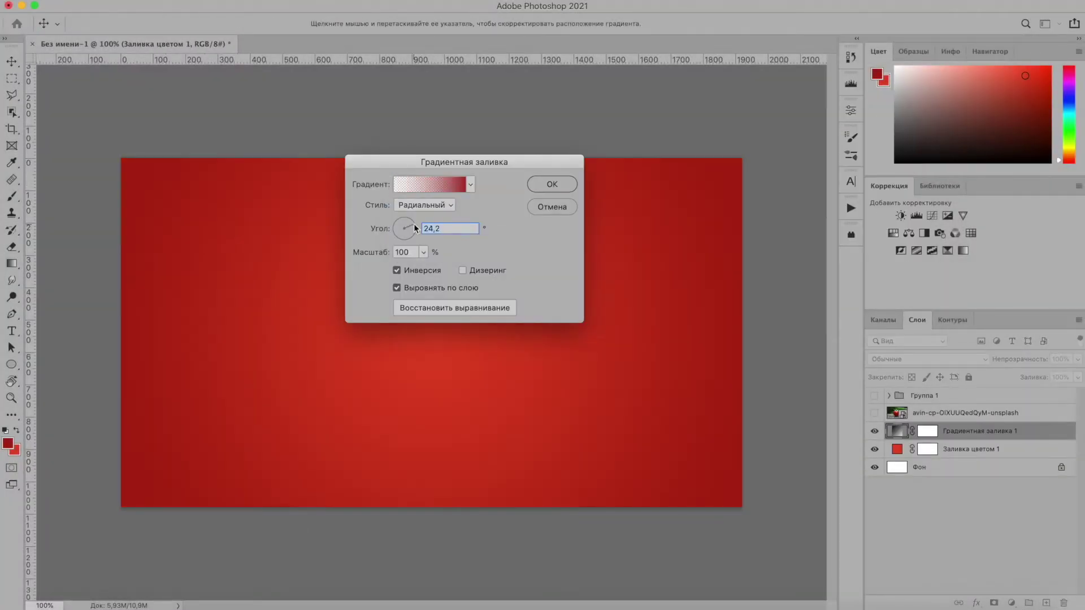
Confirm the red radial gradient fill, refine the tomato's path curve, and clip the new layer to the photo.
{"action": "left_click", "coordinate": [551, 185]}
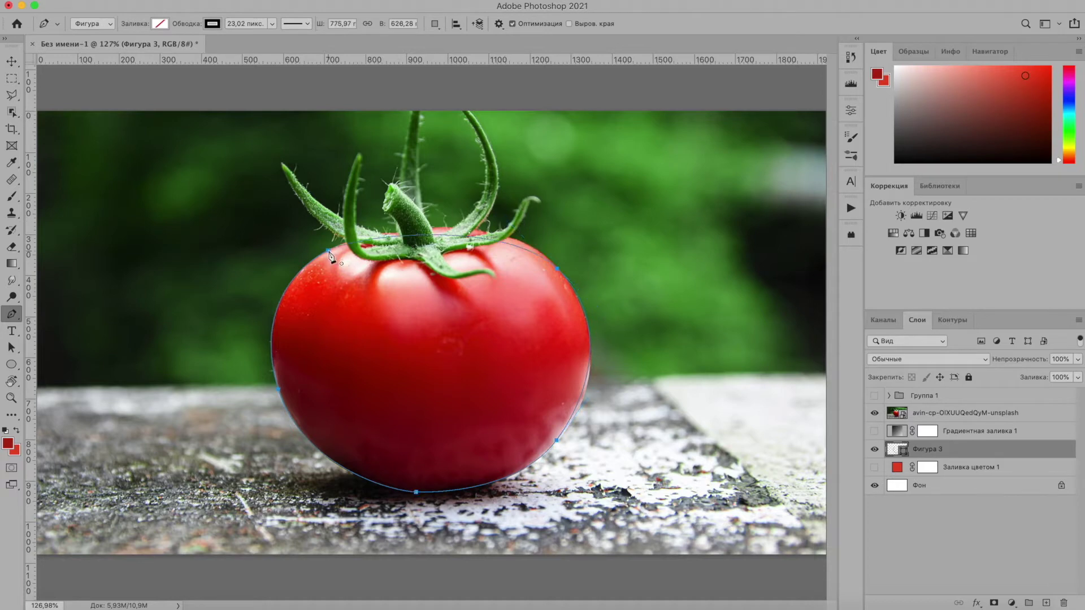
{"action": "left_click_drag", "start_coordinate": [506, 221], "coordinate": [484, 196]}
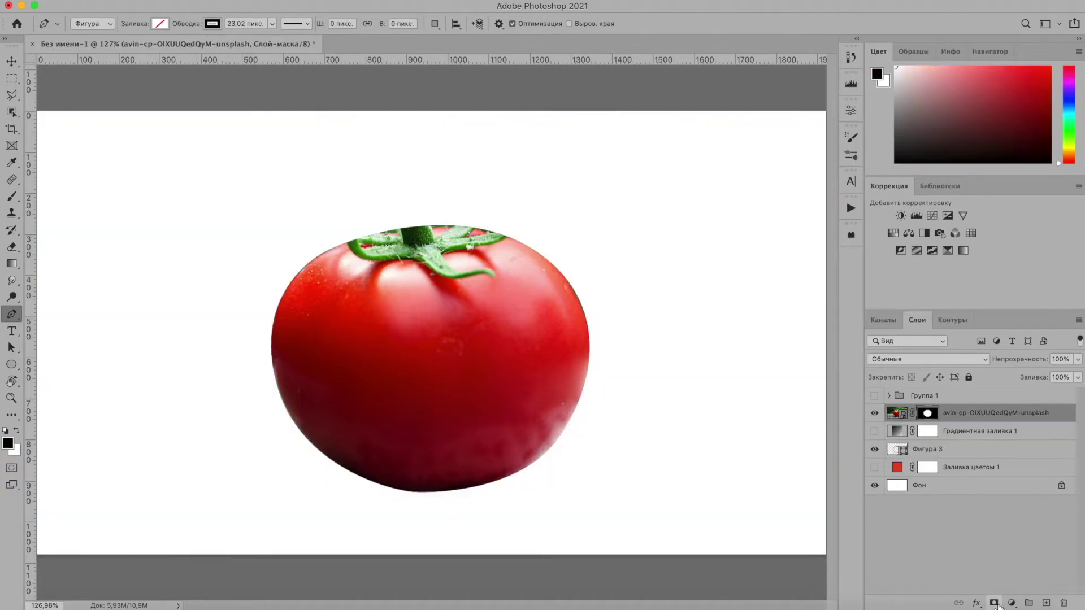
{"action": "left_click", "coordinate": [903, 422], "text": "alt"}
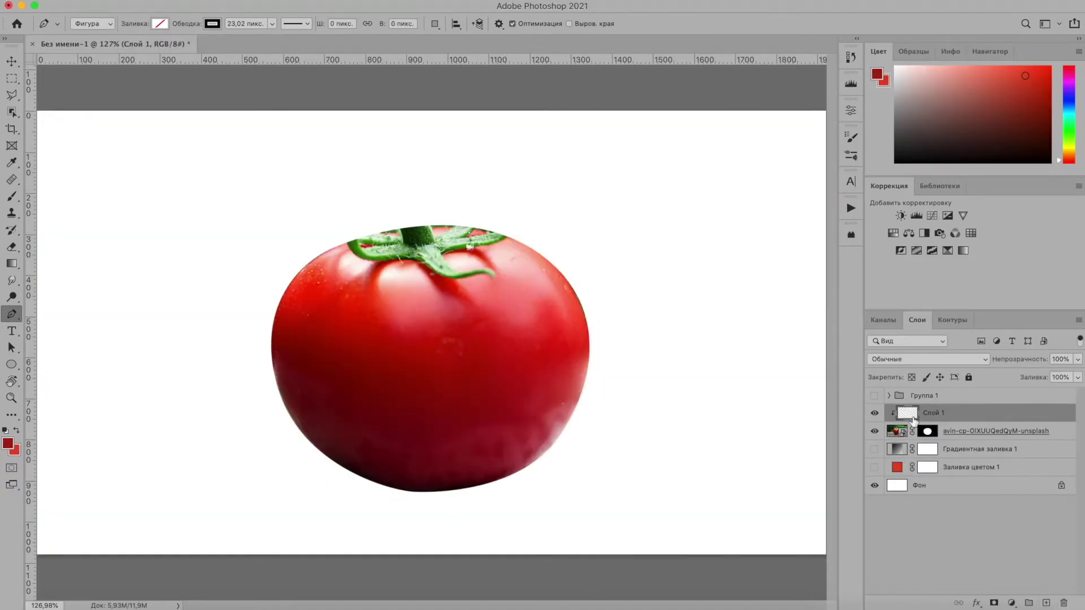
Blend the tomato skin's upper-left and lower-right with the Mixer Brush, lowering wetness for subtler strokes.
{"action": "left_click_drag", "start_coordinate": [11, 196], "coordinate": [53, 237]}
{"action": "left_click", "coordinate": [874, 487]}
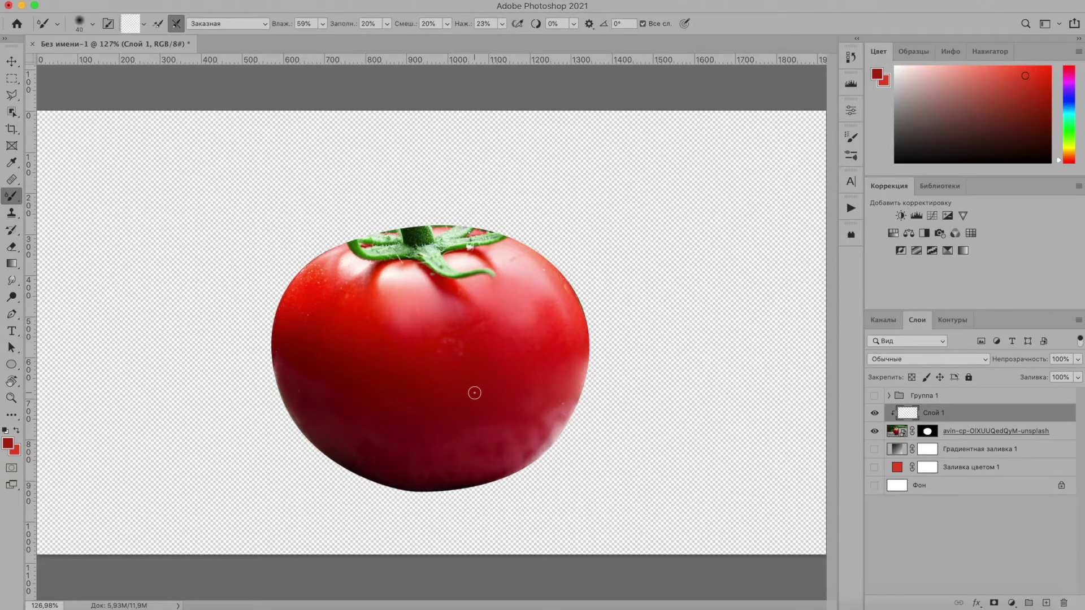
{"action": "left_click_drag", "start_coordinate": [310, 272], "coordinate": [339, 241]}
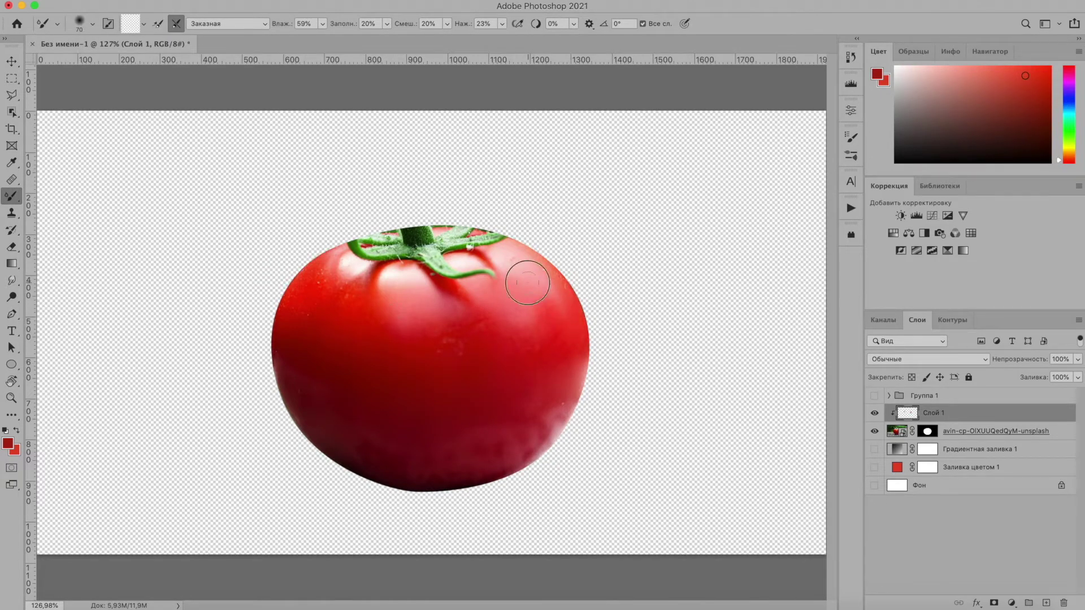
{"action": "mouse_move", "coordinate": [548, 365]}
{"action": "left_mouse_down"}
{"action": "mouse_move", "coordinate": [515, 424]}
{"action": "mouse_move", "coordinate": [558, 336]}
{"action": "left_mouse_up"}
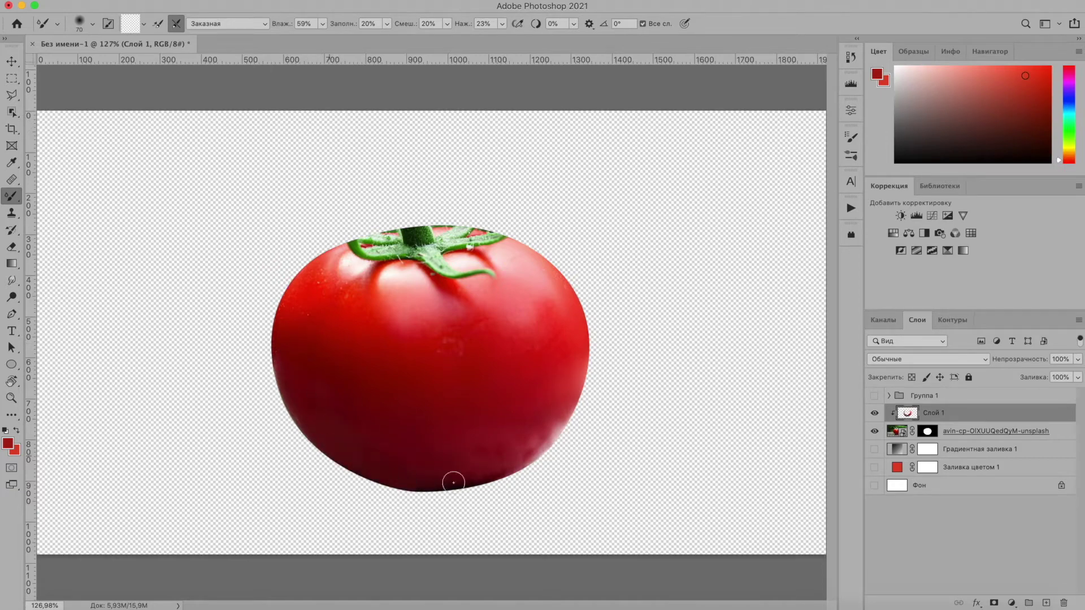
{"action": "key", "text": "2"}
{"action": "key", "text": "bracketright"}
{"action": "key", "text": "bracketright"}
{"action": "key", "text": "bracketright"}
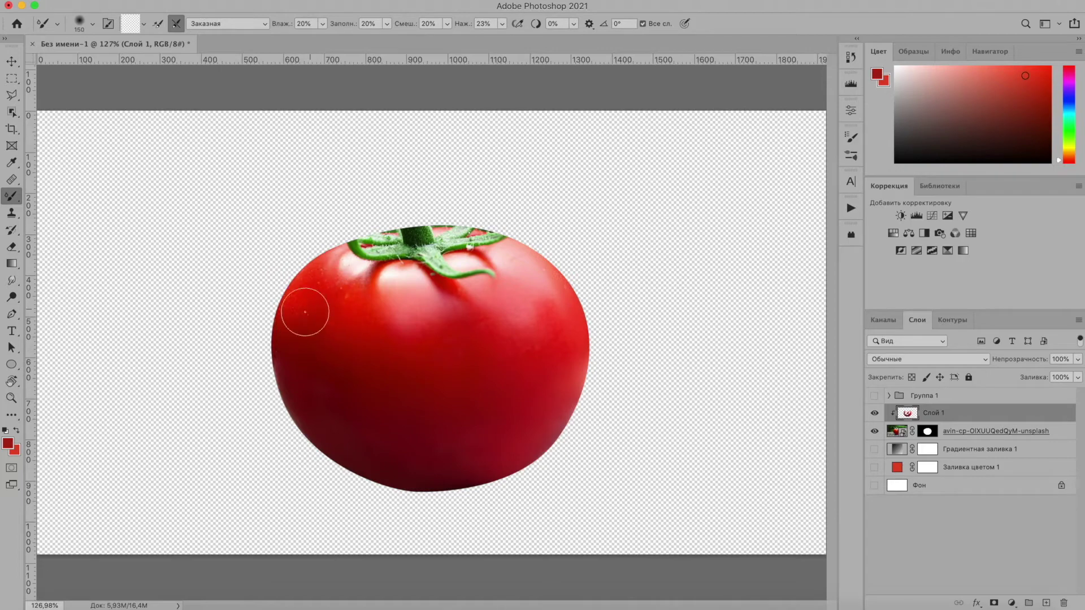
Smear the stem and the dark patch at the tomato top into smooth skin.
{"action": "left_click_drag", "start_coordinate": [305, 312], "coordinate": [310, 280]}
{"action": "mouse_move", "coordinate": [511, 251]}
{"action": "left_mouse_down"}
{"action": "mouse_move", "coordinate": [482, 213]}
{"action": "mouse_move", "coordinate": [500, 242]}
{"action": "left_mouse_up"}
{"action": "left_click_drag", "start_coordinate": [450, 194], "coordinate": [326, 261]}
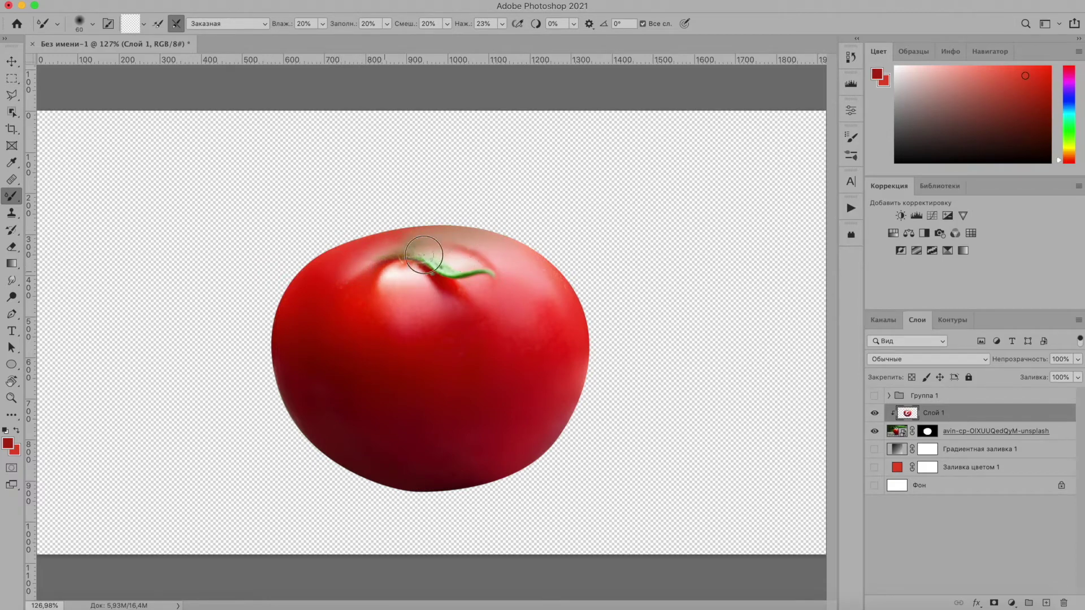
{"action": "key", "text": "]"}
{"action": "left_click_drag", "start_coordinate": [409, 278], "coordinate": [469, 263]}
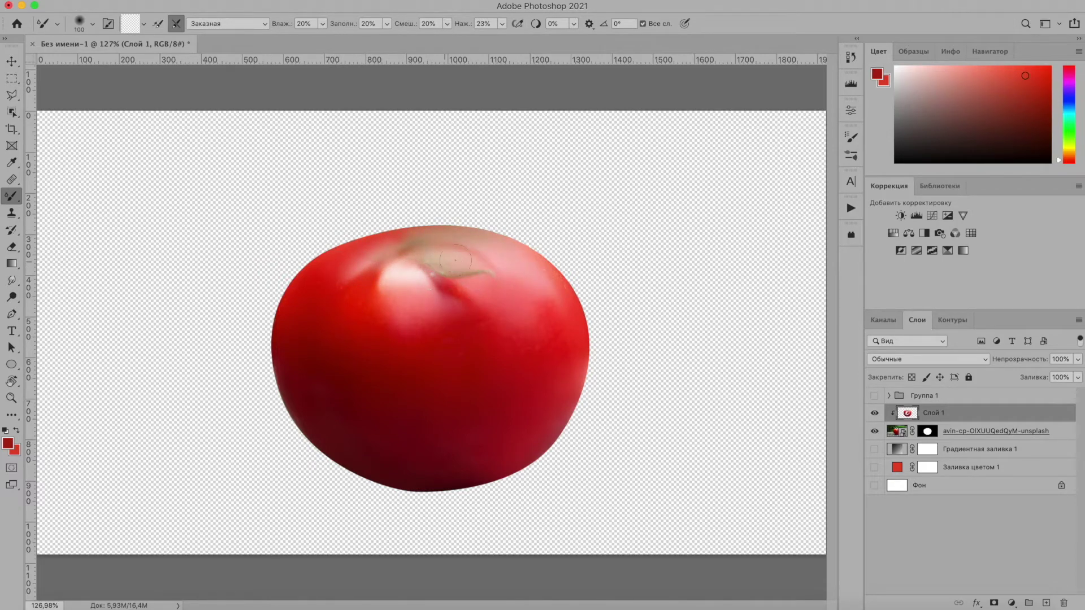
{"action": "left_click_drag", "start_coordinate": [335, 244], "coordinate": [518, 256]}
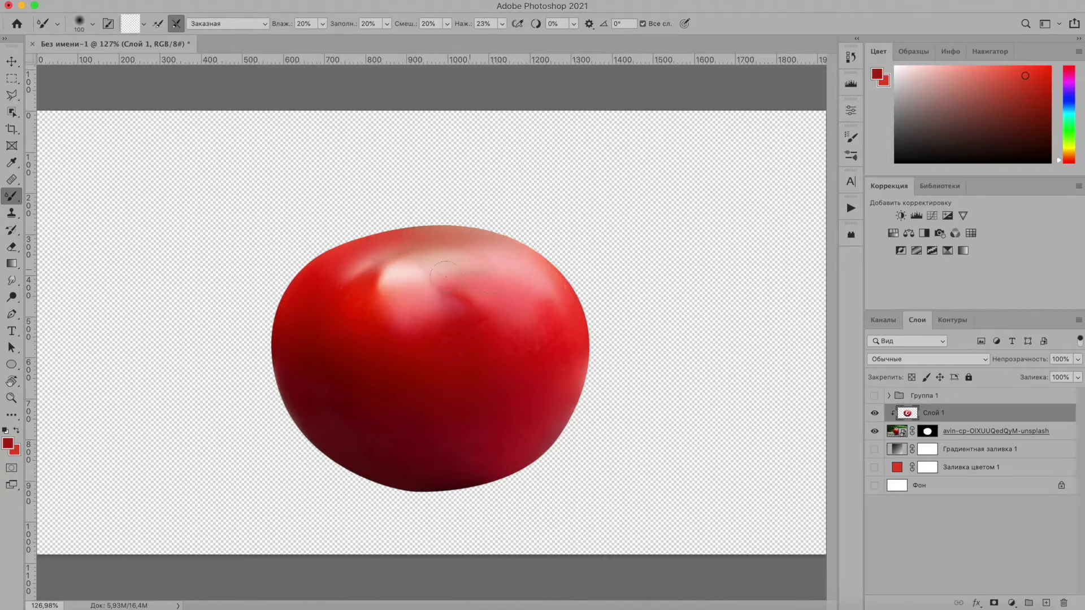
{"action": "left_click_drag", "start_coordinate": [500, 308], "coordinate": [463, 273]}
Blend the skin near the highlight with a brush enlarged to 175, zooming to 300%.
{"action": "key", "text": "ctrl+minus"}
{"action": "key", "text": "bracketright"}
{"action": "key", "text": "bracketright"}
{"action": "key", "text": "bracketright"}
{"action": "left_click_drag", "start_coordinate": [406, 292], "coordinate": [402, 294]}
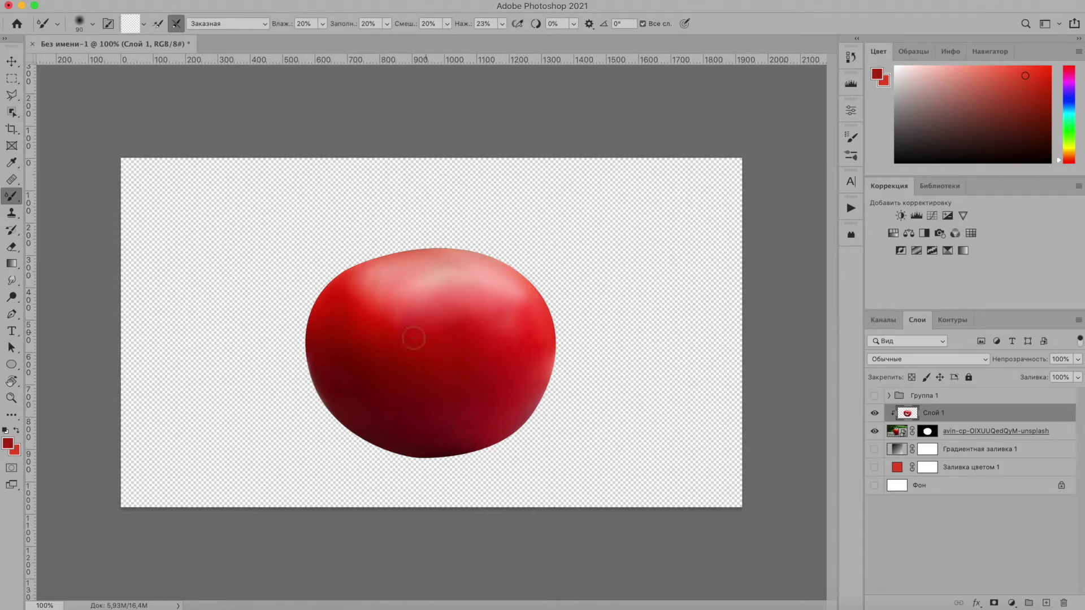
{"action": "key", "text": "bracketright"}
{"action": "key", "text": "bracketright"}
{"action": "key", "text": "bracketright"}
{"action": "key", "text": "super+plus"}
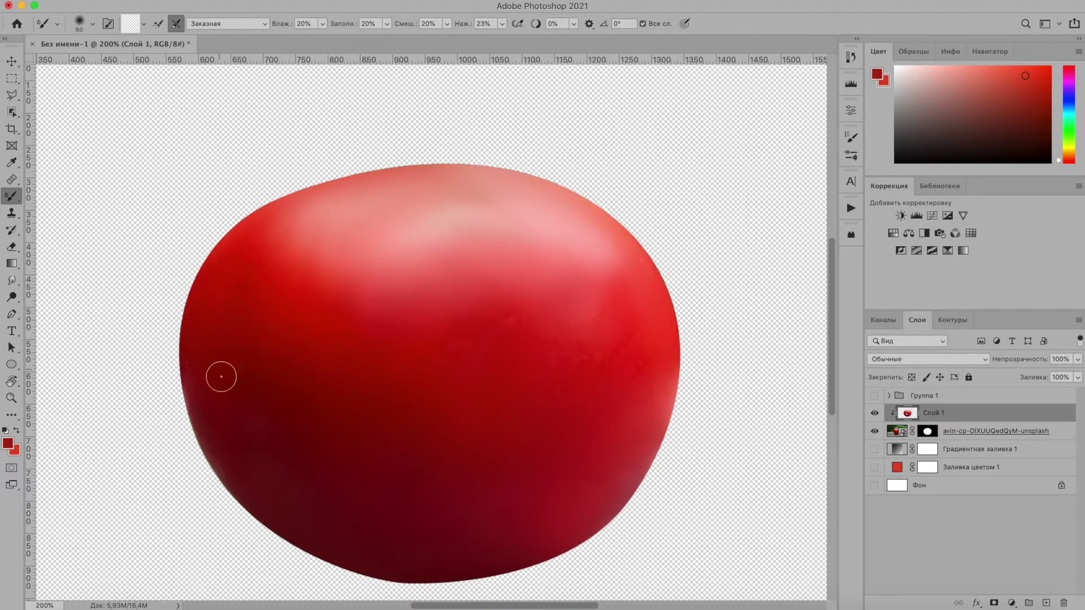
{"action": "key", "text": "super+plus"}
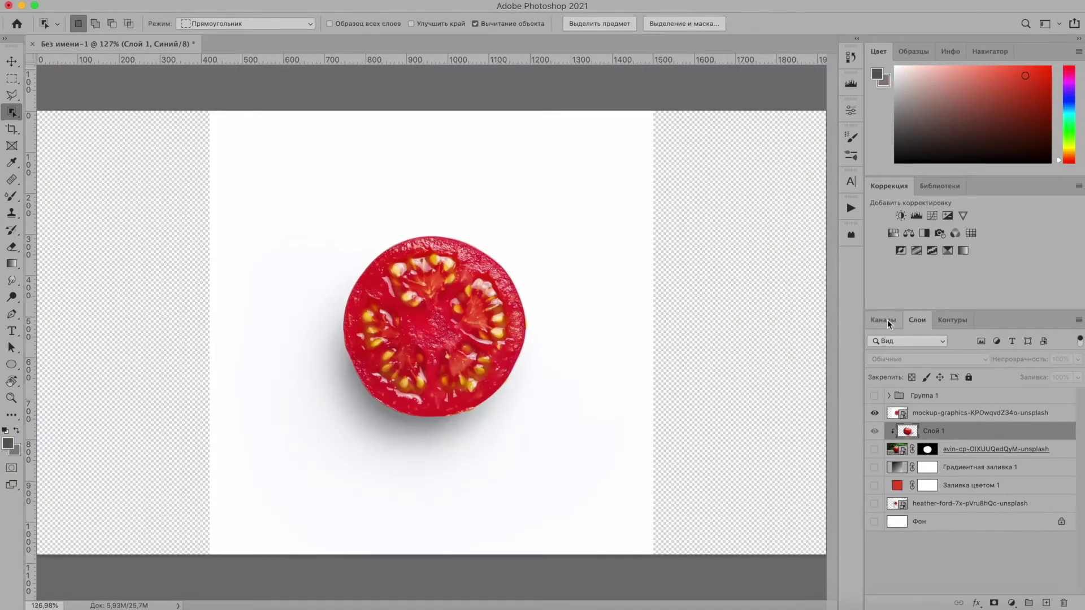
Push the blue channel copy to stark black and white with Levels and paint the slice centre black.
{"action": "left_click_drag", "start_coordinate": [656, 228], "coordinate": [609, 229]}
{"action": "left_click_drag", "start_coordinate": [508, 229], "coordinate": [554, 228]}
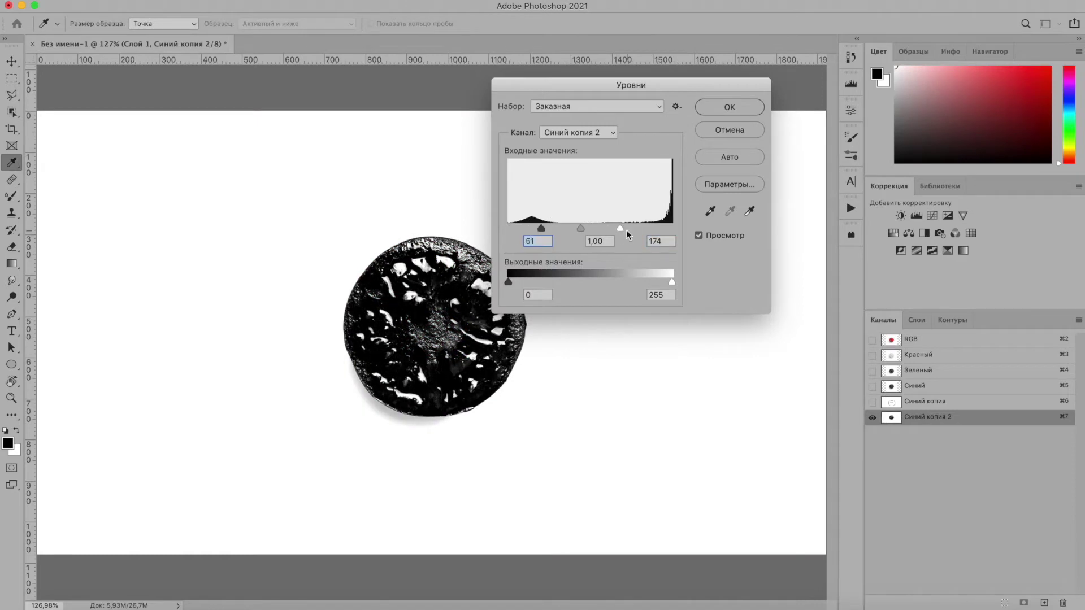
{"action": "left_click", "coordinate": [742, 111]}
{"action": "key", "text": "b"}
{"action": "left_click", "coordinate": [79, 23]}
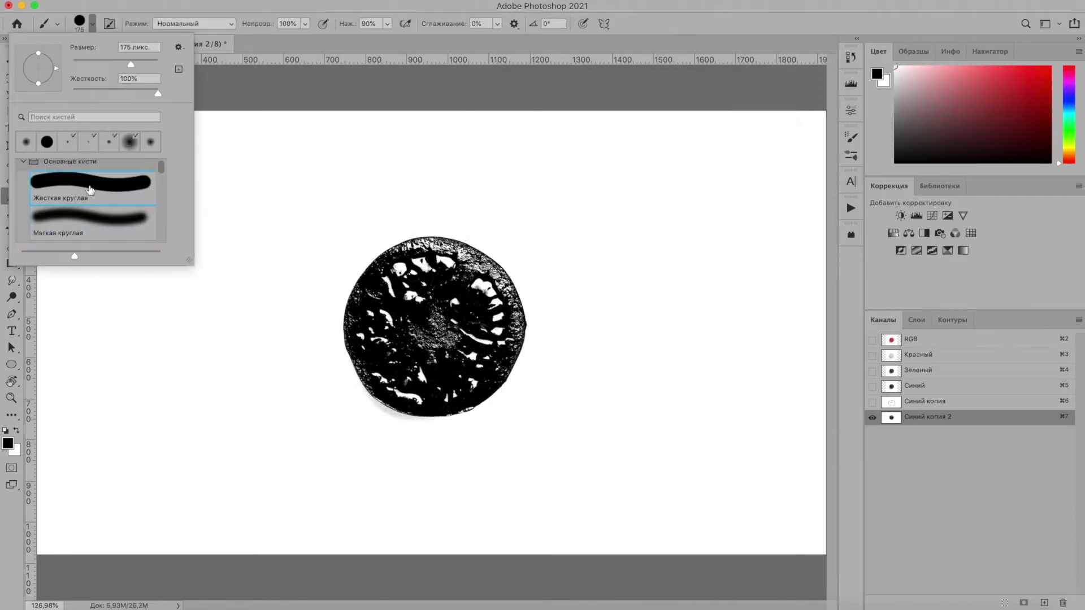
{"action": "mouse_move", "coordinate": [407, 333]}
{"action": "left_mouse_down"}
{"action": "mouse_move", "coordinate": [445, 284]}
{"action": "mouse_move", "coordinate": [417, 358]}
{"action": "left_mouse_up"}
Blacken the remaining white speckles around the slice rim with an overlay-mode hard brush.
{"action": "key", "text": "super+plus"}
{"action": "key", "text": "super+plus"}
{"action": "left_click", "coordinate": [192, 24]}
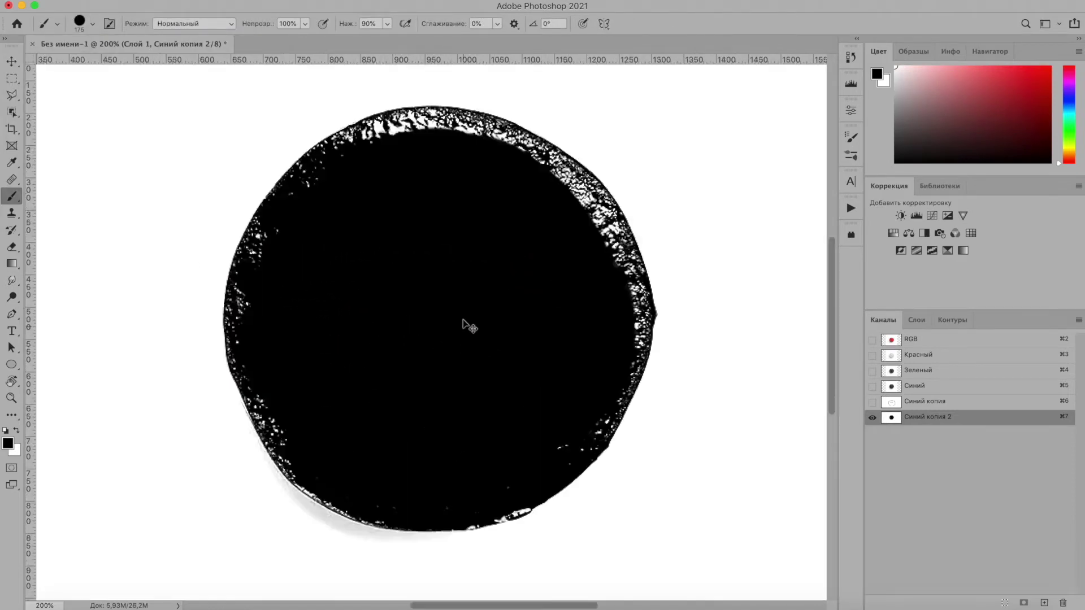
{"action": "left_click", "coordinate": [217, 220]}
{"action": "mouse_move", "coordinate": [356, 143]}
{"action": "left_mouse_down"}
{"action": "mouse_move", "coordinate": [559, 175]}
{"action": "mouse_move", "coordinate": [266, 361]}
{"action": "mouse_move", "coordinate": [327, 177]}
{"action": "mouse_move", "coordinate": [290, 205]}
{"action": "mouse_move", "coordinate": [375, 151]}
{"action": "mouse_move", "coordinate": [339, 315]}
{"action": "left_mouse_up"}
{"action": "key", "text": "shift+alt+n"}
{"action": "mouse_move", "coordinate": [241, 325]}
{"action": "left_mouse_down"}
{"action": "mouse_move", "coordinate": [299, 456]}
{"action": "mouse_move", "coordinate": [356, 494]}
{"action": "left_mouse_up"}
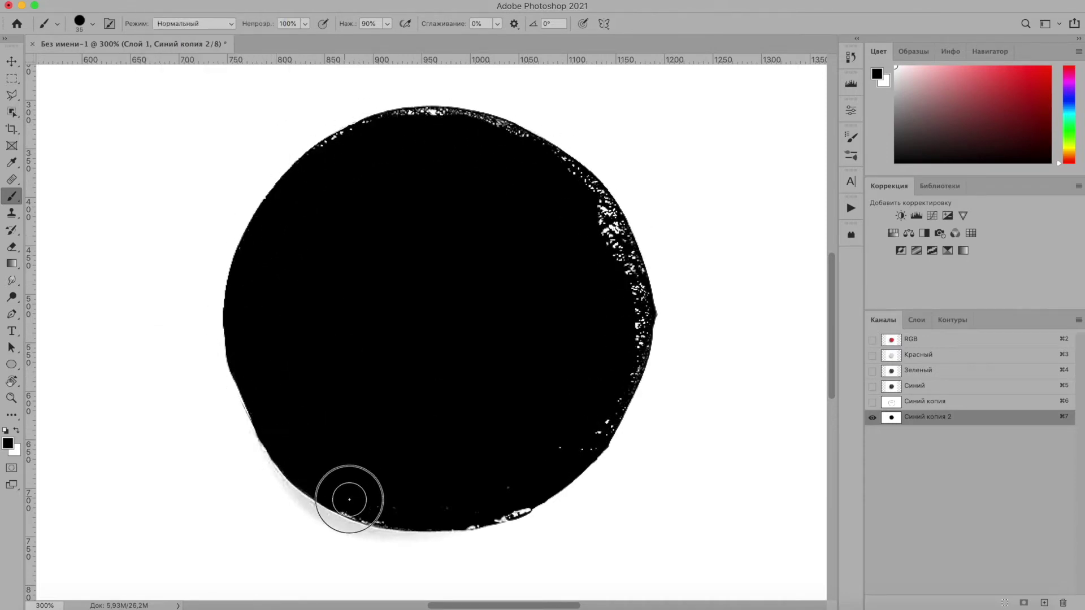
{"action": "mouse_move", "coordinate": [605, 243]}
{"action": "left_mouse_down"}
{"action": "mouse_move", "coordinate": [623, 370]}
{"action": "mouse_move", "coordinate": [452, 510]}
{"action": "left_mouse_up"}
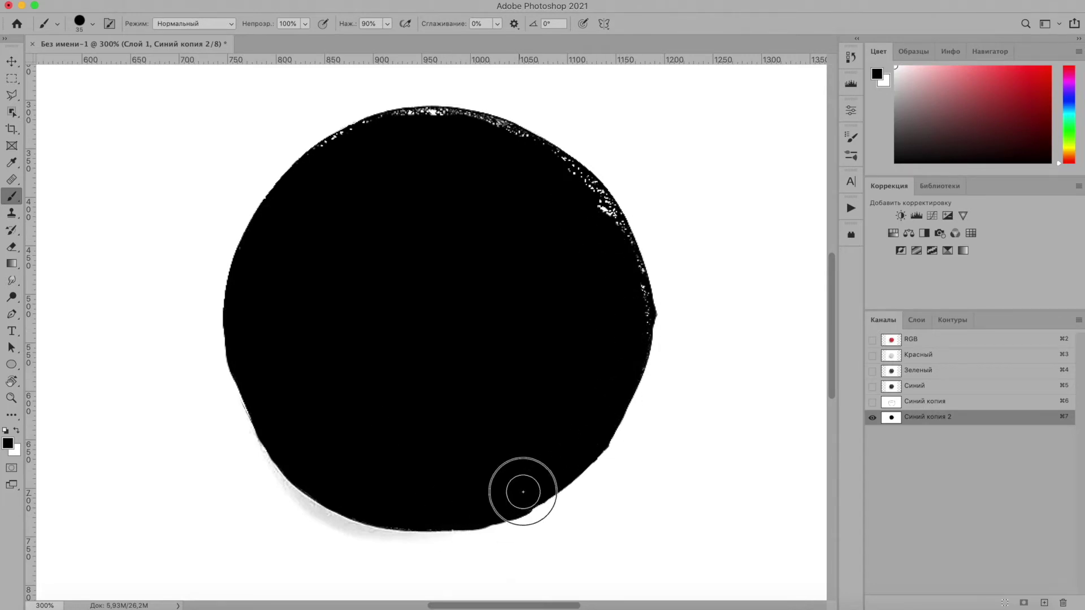
{"action": "left_click_drag", "start_coordinate": [569, 201], "coordinate": [627, 284]}
{"action": "mouse_move", "coordinate": [396, 129]}
{"action": "left_mouse_down"}
{"action": "mouse_move", "coordinate": [533, 153]}
{"action": "mouse_move", "coordinate": [486, 170]}
{"action": "left_mouse_up"}
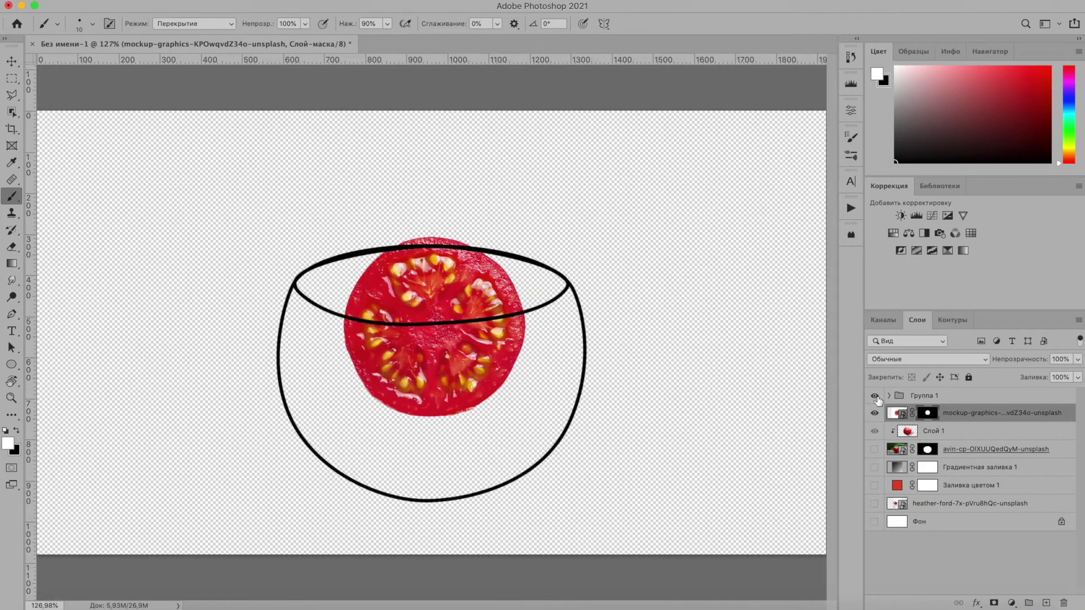
Squash the slice to about 42% height, widen it, and set it on the tomato top.
{"action": "left_click_drag", "start_coordinate": [431, 554], "coordinate": [430, 366]}
{"action": "left_click_drag", "start_coordinate": [246, 286], "coordinate": [95, 285]}
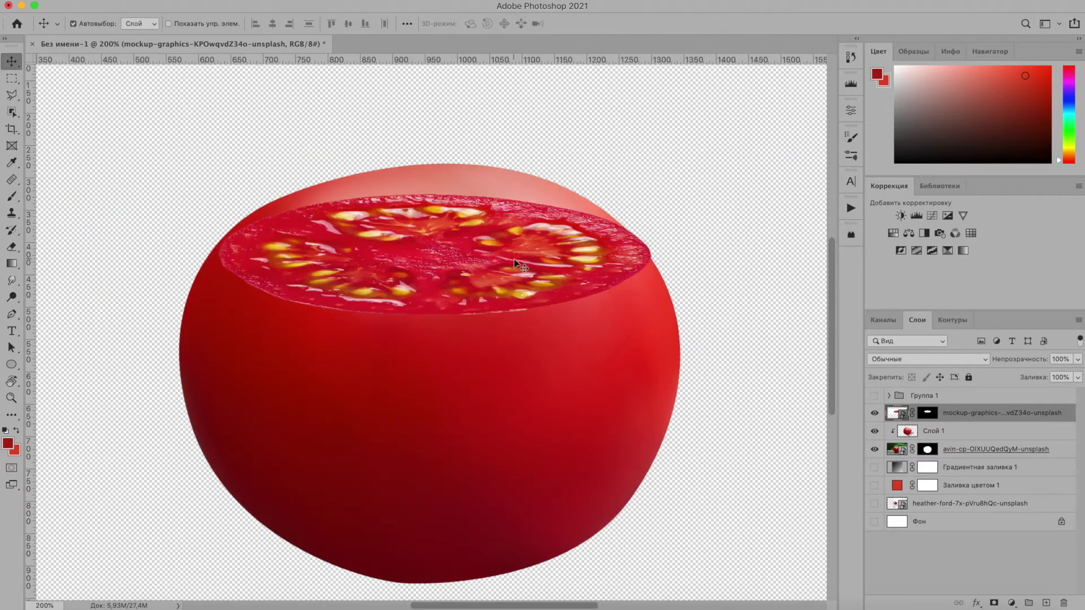
{"action": "left_click_drag", "start_coordinate": [515, 262], "coordinate": [514, 291]}
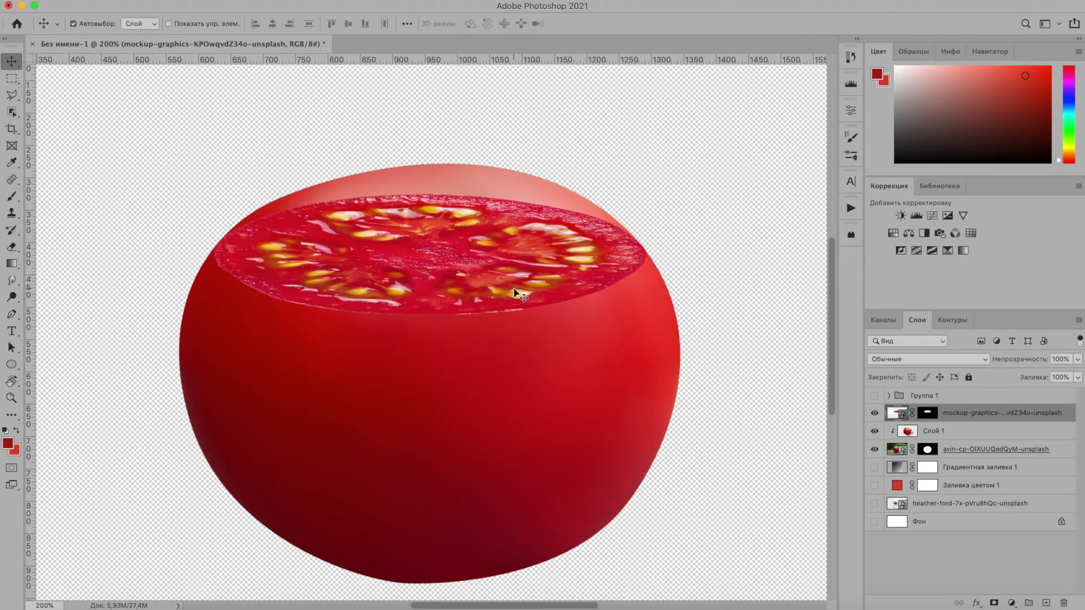
Group and duplicate the tomato layers, hide the original, and mask away the skin above the slice.
{"action": "key", "text": "ctrl+g"}
{"action": "key", "text": "ctrl+j"}
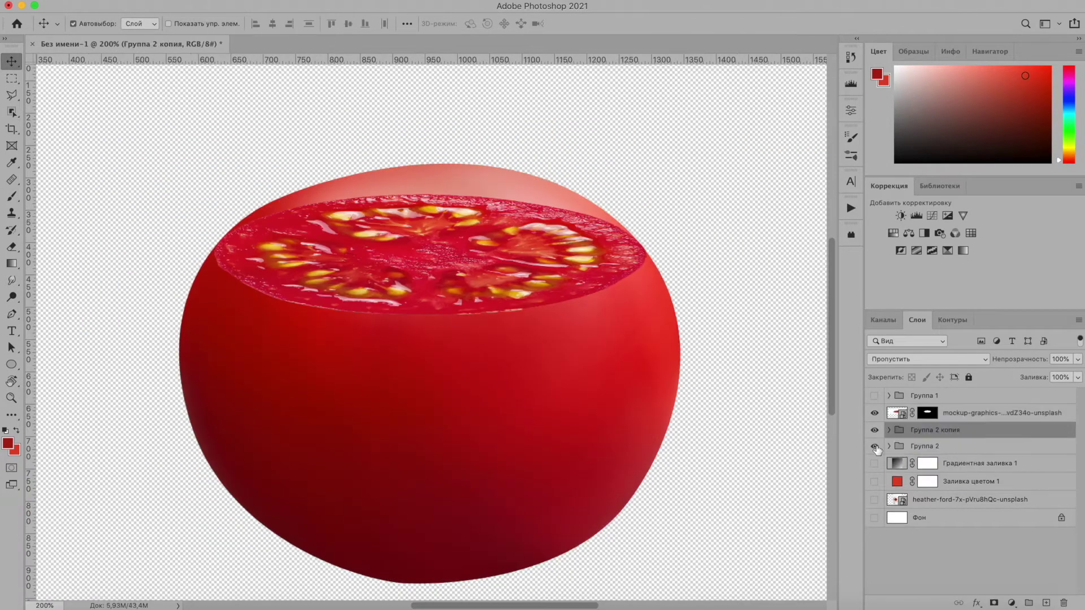
{"action": "left_click", "coordinate": [875, 446]}
{"action": "left_click", "coordinate": [889, 430]}
{"action": "left_click", "coordinate": [938, 465]}
{"action": "left_click", "coordinate": [12, 246]}
{"action": "key", "text": "b"}
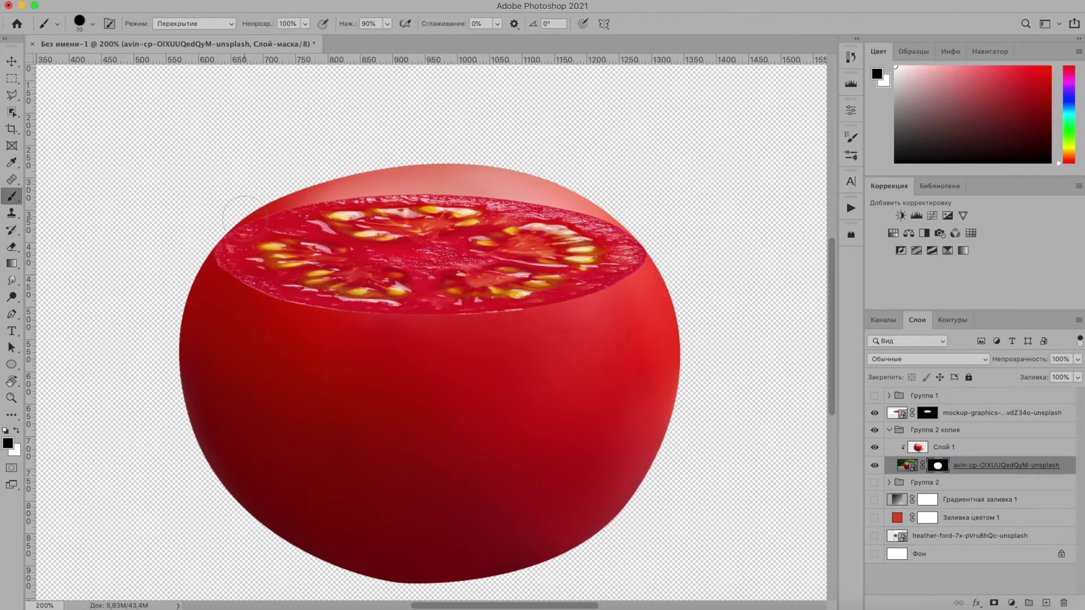
{"action": "left_click", "coordinate": [192, 23]}
{"action": "left_click", "coordinate": [175, 8]}
{"action": "left_click_drag", "start_coordinate": [249, 192], "coordinate": [622, 209]}
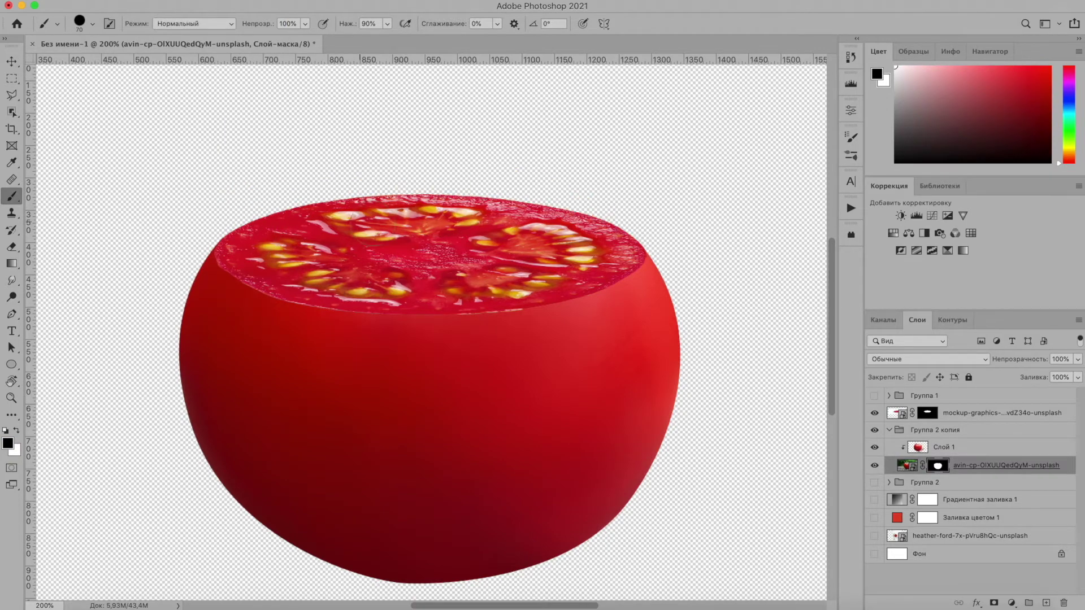
{"action": "key", "text": "ctrl+minus"}
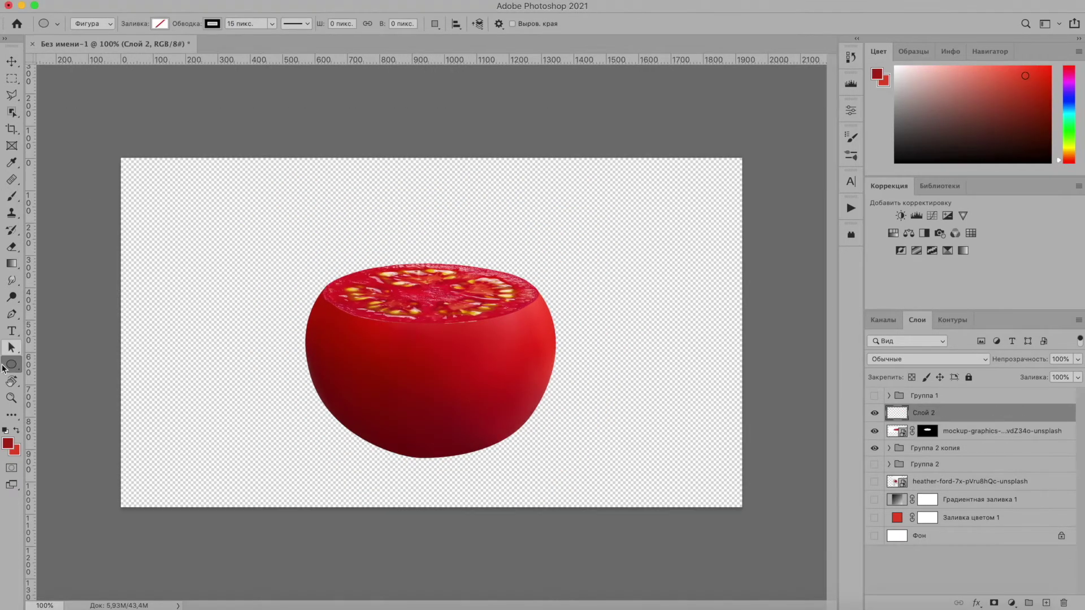
Draw an ellipse outline and fit its edges to the tomato's cut top.
{"action": "left_click_drag", "start_coordinate": [427, 296], "coordinate": [535, 319]}
{"action": "key", "text": "ctrl+plus"}
{"action": "key", "text": "ctrl+plus"}
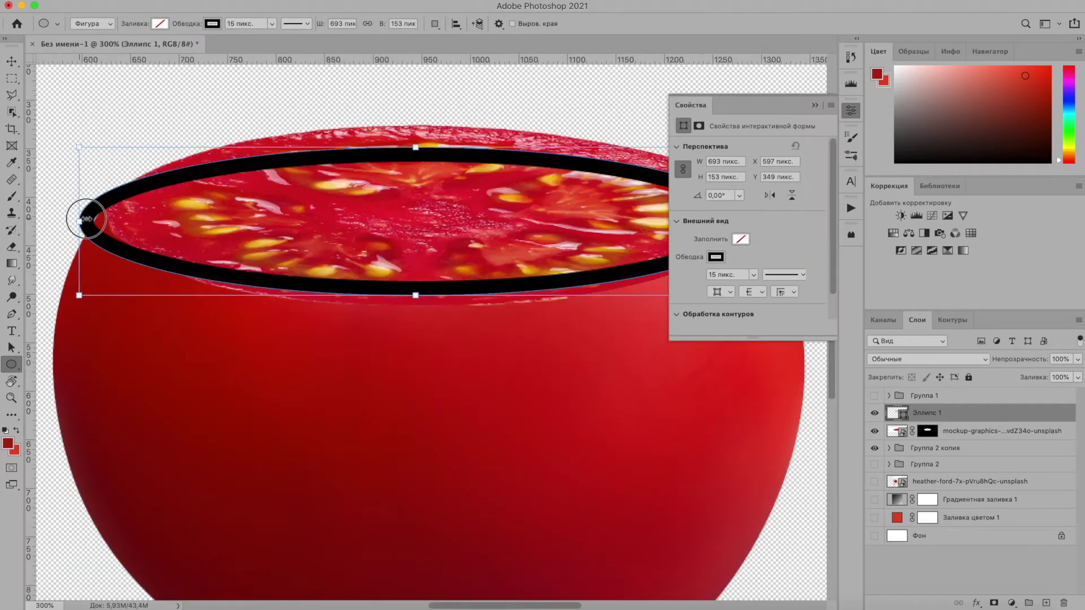
{"action": "left_click_drag", "start_coordinate": [94, 222], "coordinate": [98, 220]}
{"action": "left_click", "coordinate": [850, 110]}
{"action": "left_click_drag", "start_coordinate": [729, 221], "coordinate": [752, 220]}
{"action": "left_click_drag", "start_coordinate": [425, 138], "coordinate": [425, 128]}
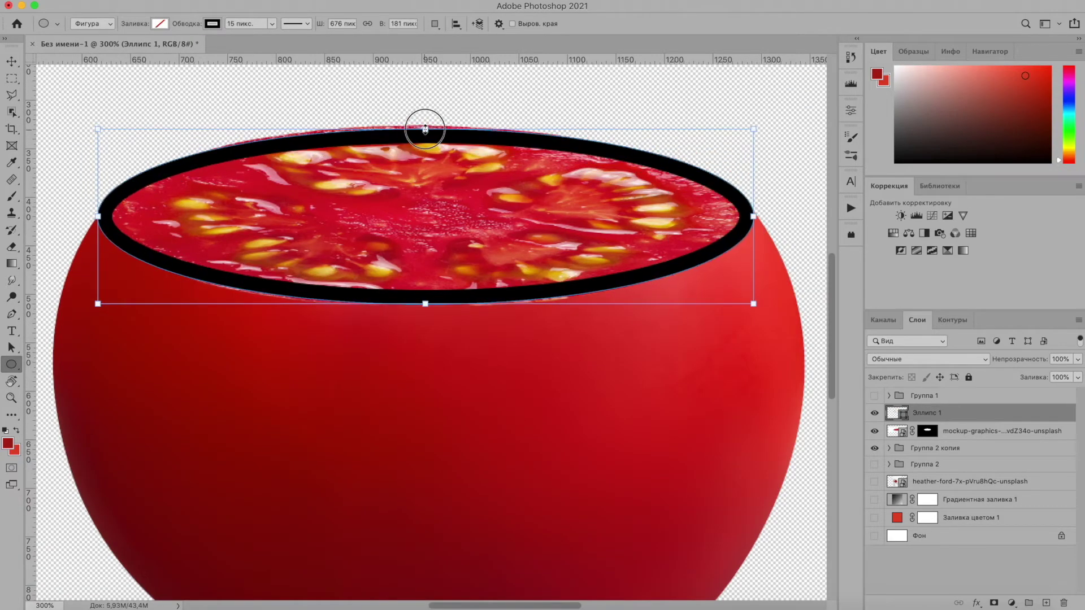
{"action": "left_click_drag", "start_coordinate": [101, 217], "coordinate": [103, 216]}
{"action": "left_click_drag", "start_coordinate": [753, 216], "coordinate": [752, 216]}
{"action": "key", "text": "v"}
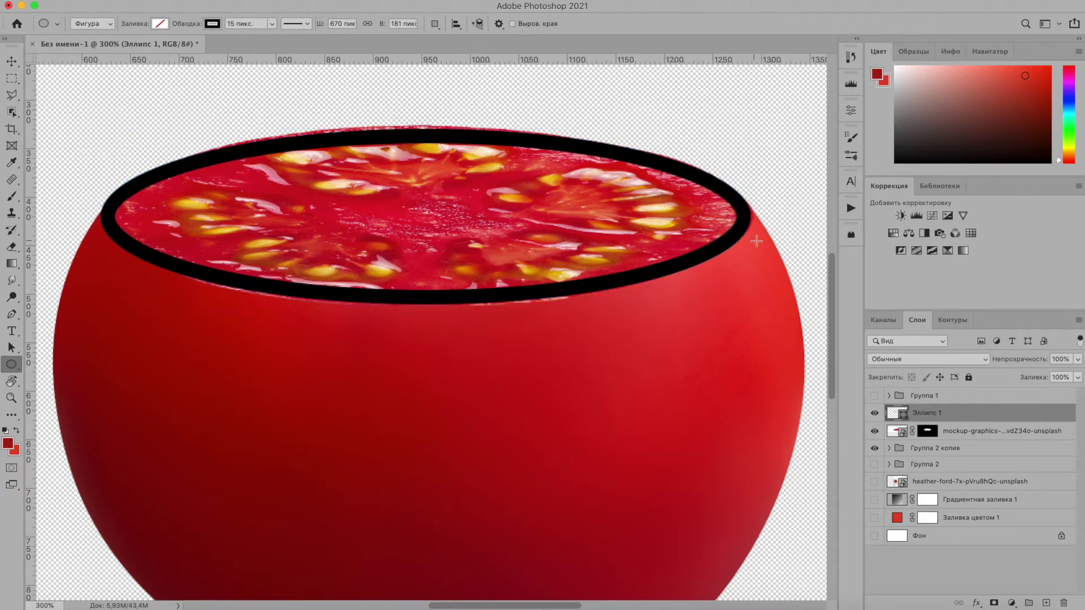
Nudge the ring right and transform it taller and narrower to match the rim.
{"action": "key", "text": "Right"}
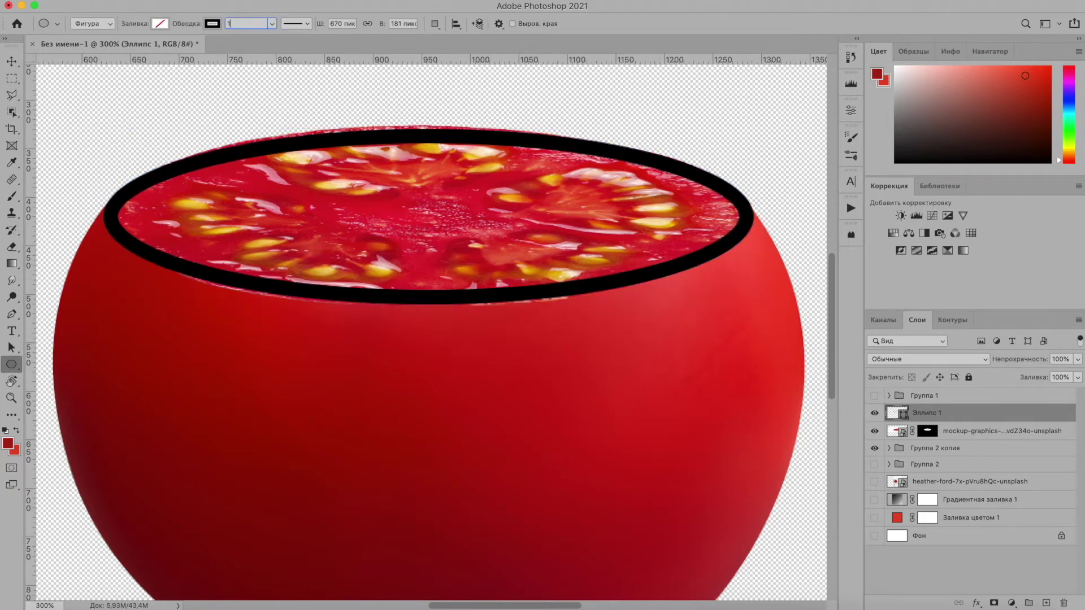
{"action": "key", "text": "ctrl+t"}
{"action": "left_click_drag", "start_coordinate": [430, 129], "coordinate": [429, 126]}
{"action": "left_click_drag", "start_coordinate": [96, 215], "coordinate": [106, 216]}
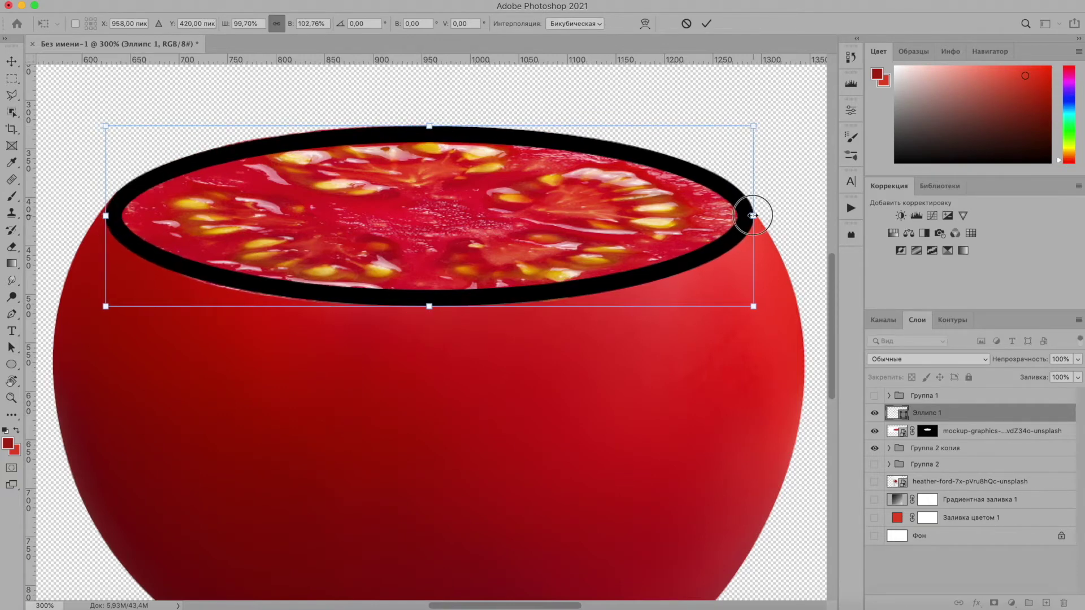
{"action": "key", "text": "Return"}
Move the mockup layer above Эллипс 1 and clip it into the ellipse.
{"action": "left_click_drag", "start_coordinate": [895, 431], "coordinate": [895, 415]}
{"action": "key", "text": "ctrl+0"}
{"action": "left_click", "coordinate": [896, 422], "text": "alt"}
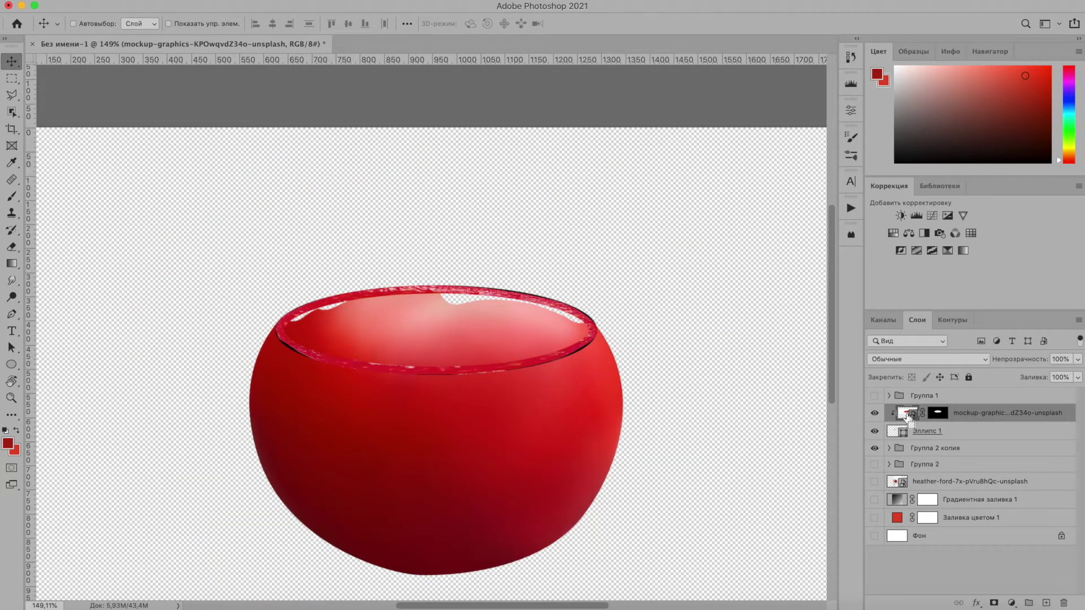
Paint black on the avin-cp mask to hide the bowl's red interior, then begin tilting the soup photo.
{"action": "key", "text": "ctrl+t"}
{"action": "key", "text": "ctrl+minus"}
{"action": "key", "text": "Return"}
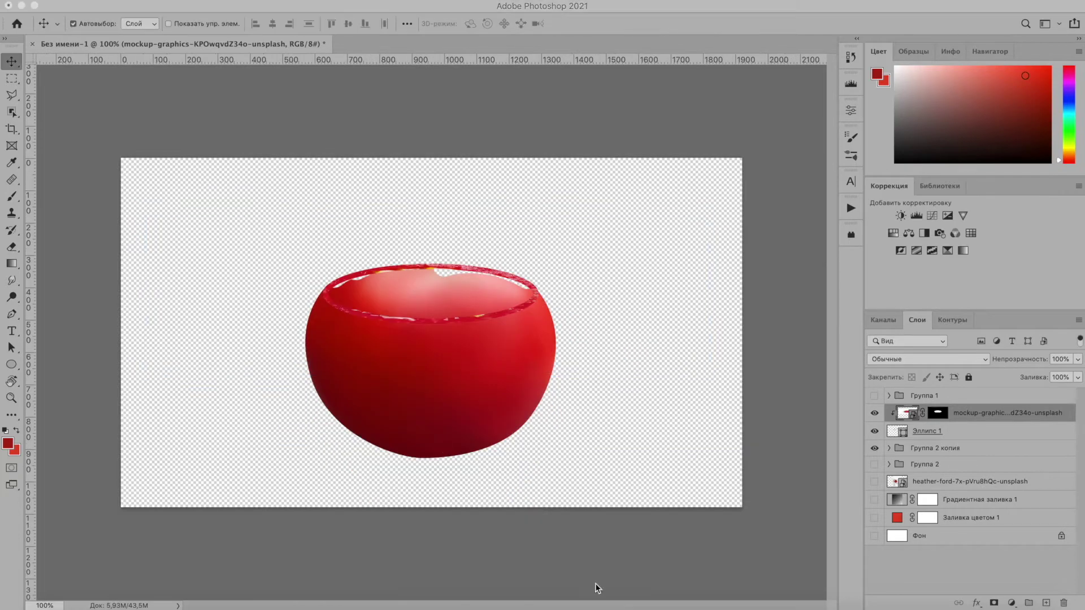
{"action": "left_click", "coordinate": [888, 448]}
{"action": "left_click", "coordinate": [938, 483]}
{"action": "key", "text": "b"}
{"action": "key", "text": "ctrl+0"}
{"action": "left_click_drag", "start_coordinate": [384, 275], "coordinate": [382, 260]}
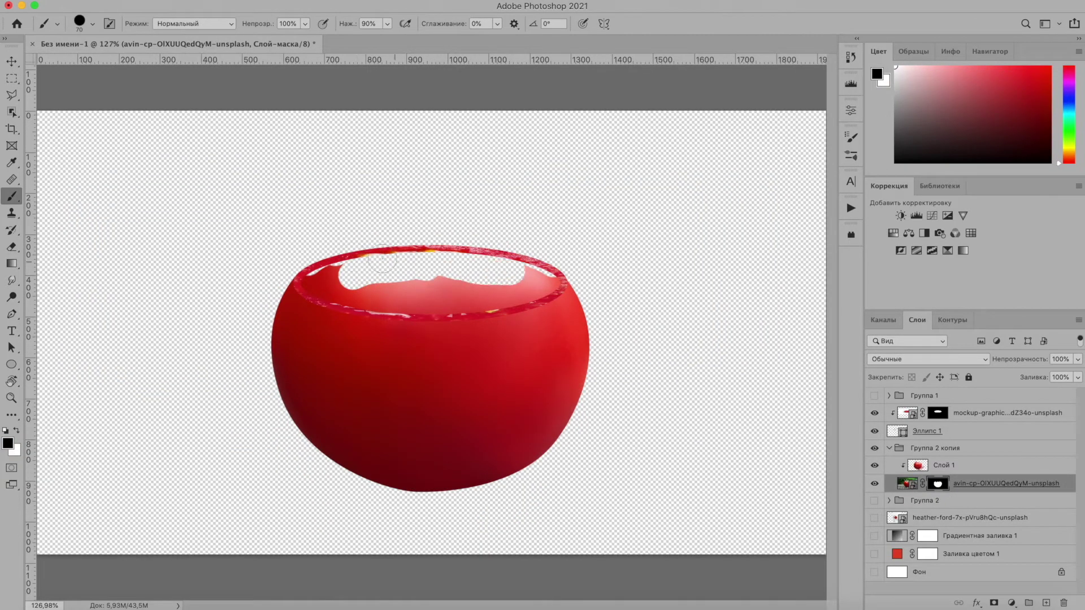
{"action": "mouse_move", "coordinate": [317, 285]}
{"action": "left_mouse_down"}
{"action": "mouse_move", "coordinate": [411, 286]}
{"action": "mouse_move", "coordinate": [424, 302]}
{"action": "mouse_move", "coordinate": [533, 285]}
{"action": "left_mouse_up"}
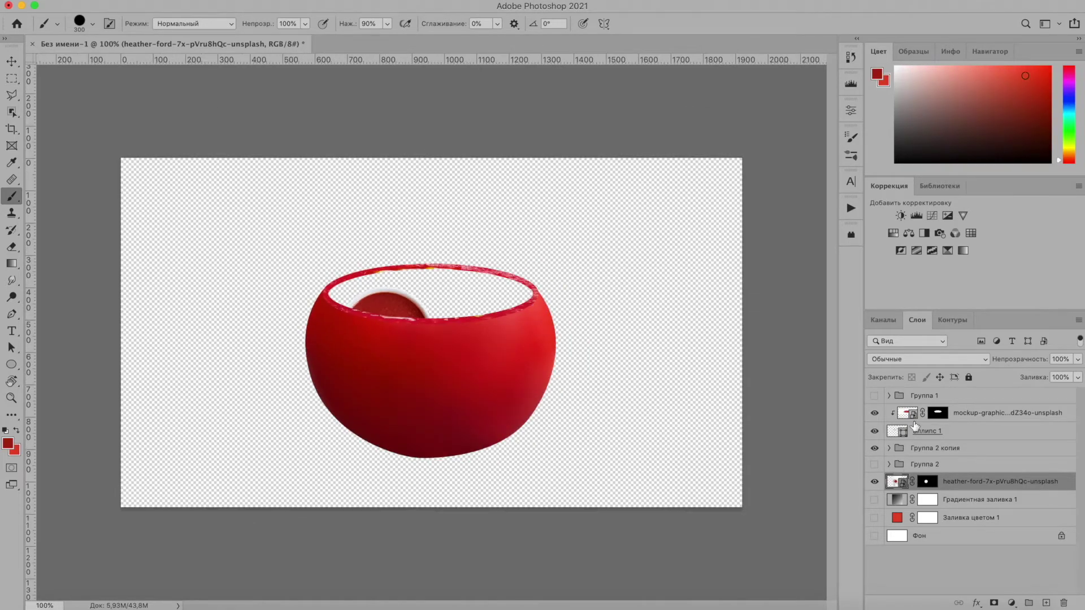
{"action": "key", "text": "ctrl+t"}
{"action": "left_click_drag", "start_coordinate": [431, 446], "coordinate": [433, 214]}
Widen, flatten and reposition the heather-ford soup photo to fill the bowl opening, then commit.
{"action": "left_click_drag", "start_coordinate": [384, 280], "coordinate": [436, 290]}
{"action": "left_click_drag", "start_coordinate": [600, 305], "coordinate": [702, 301]}
{"action": "left_click_drag", "start_coordinate": [395, 308], "coordinate": [435, 309]}
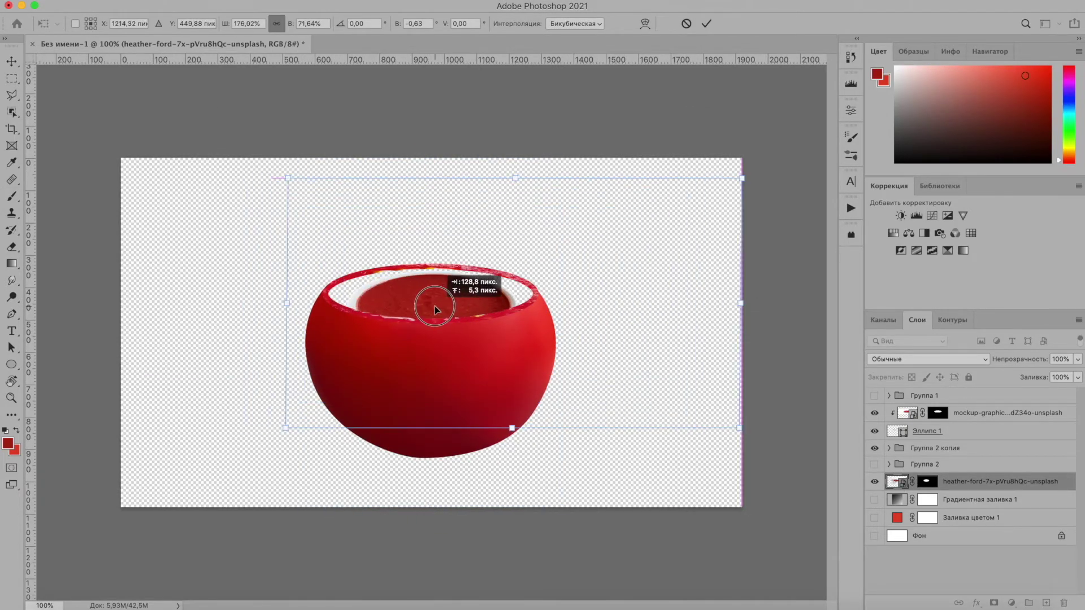
{"action": "left_click_drag", "start_coordinate": [286, 302], "coordinate": [230, 303]}
{"action": "left_click_drag", "start_coordinate": [407, 295], "coordinate": [426, 303]}
{"action": "left_click_drag", "start_coordinate": [528, 157], "coordinate": [528, 177]}
{"action": "left_click_drag", "start_coordinate": [456, 308], "coordinate": [458, 298]}
{"action": "left_click_drag", "start_coordinate": [799, 306], "coordinate": [814, 305]}
{"action": "mouse_move", "coordinate": [429, 303]}
{"action": "left_mouse_down"}
{"action": "mouse_move", "coordinate": [403, 307]}
{"action": "mouse_move", "coordinate": [426, 300]}
{"action": "left_mouse_up"}
{"action": "left_click_drag", "start_coordinate": [530, 164], "coordinate": [527, 177]}
{"action": "left_click_drag", "start_coordinate": [439, 304], "coordinate": [438, 297]}
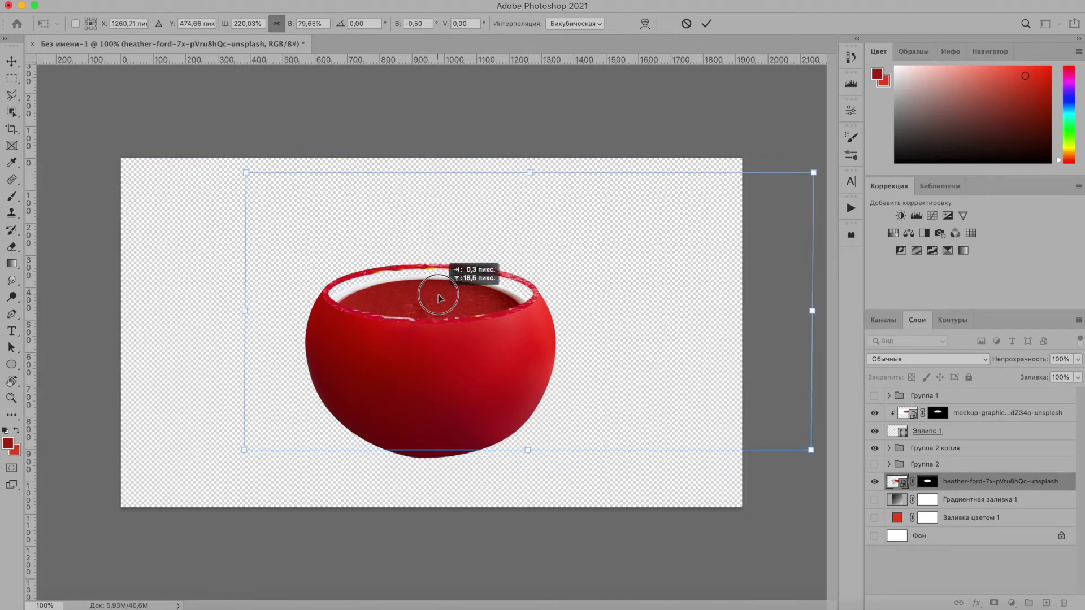
{"action": "key", "text": "Return"}
Add a new empty layer and set the Pen tool to Shape mode with a red fill.
{"action": "key", "text": "b"}
{"action": "left_click", "coordinate": [1046, 602], "text": "ctrl"}
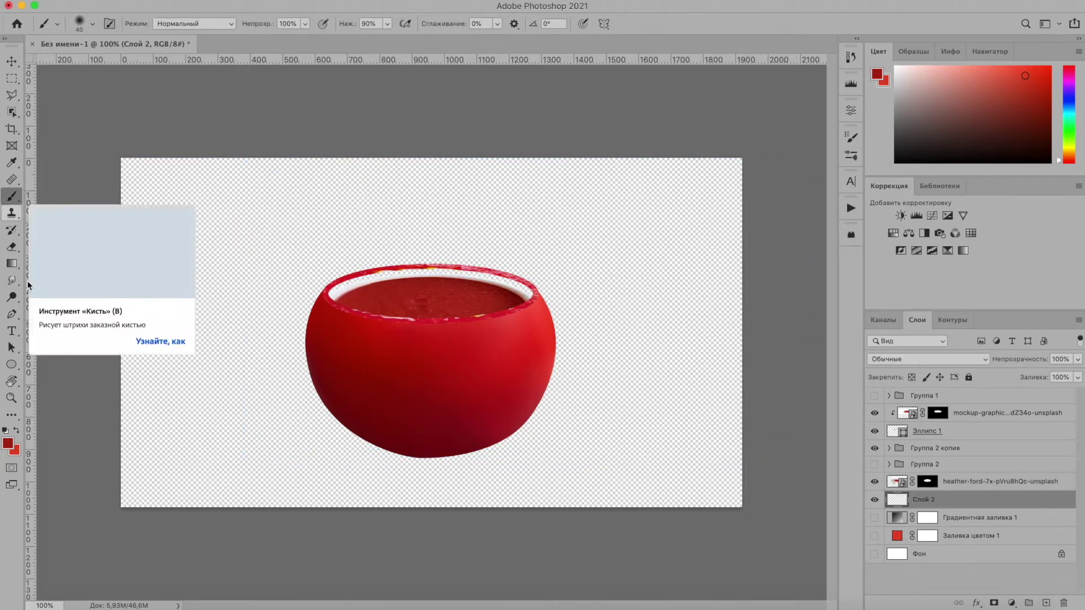
{"action": "key", "text": "ctrl+plus"}
{"action": "key", "text": "p"}
{"action": "left_click", "coordinate": [212, 23]}
{"action": "left_click", "coordinate": [160, 24]}
{"action": "left_click", "coordinate": [160, 23]}
{"action": "left_click", "coordinate": [423, 203]}
Place curved anchor points along the bowl's front rim, then select the soup photo's mask.
{"action": "left_click_drag", "start_coordinate": [238, 237], "coordinate": [205, 270]}
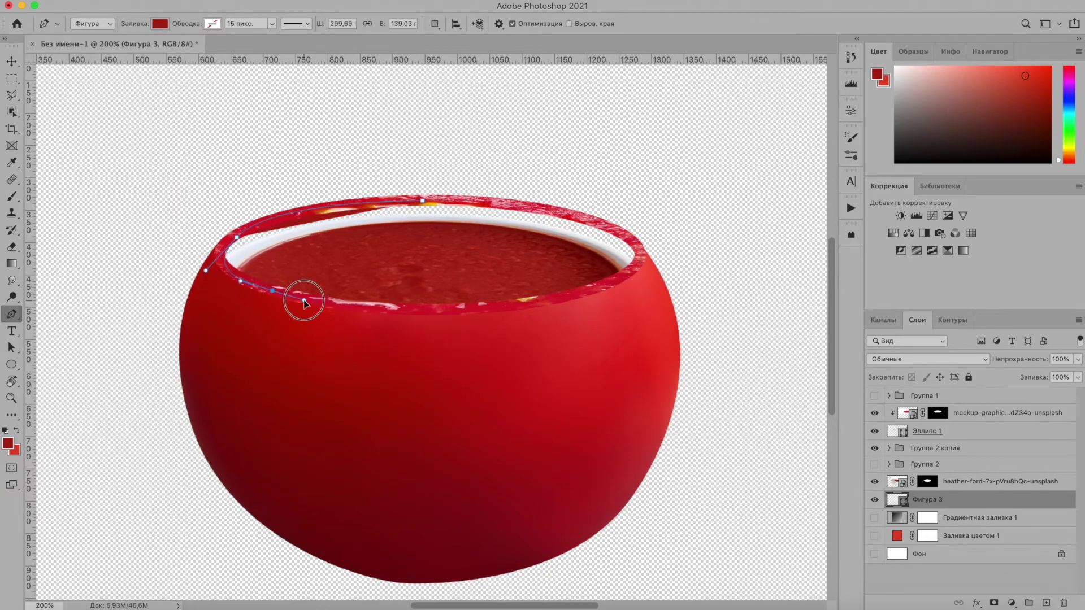
{"action": "left_click", "coordinate": [304, 300]}
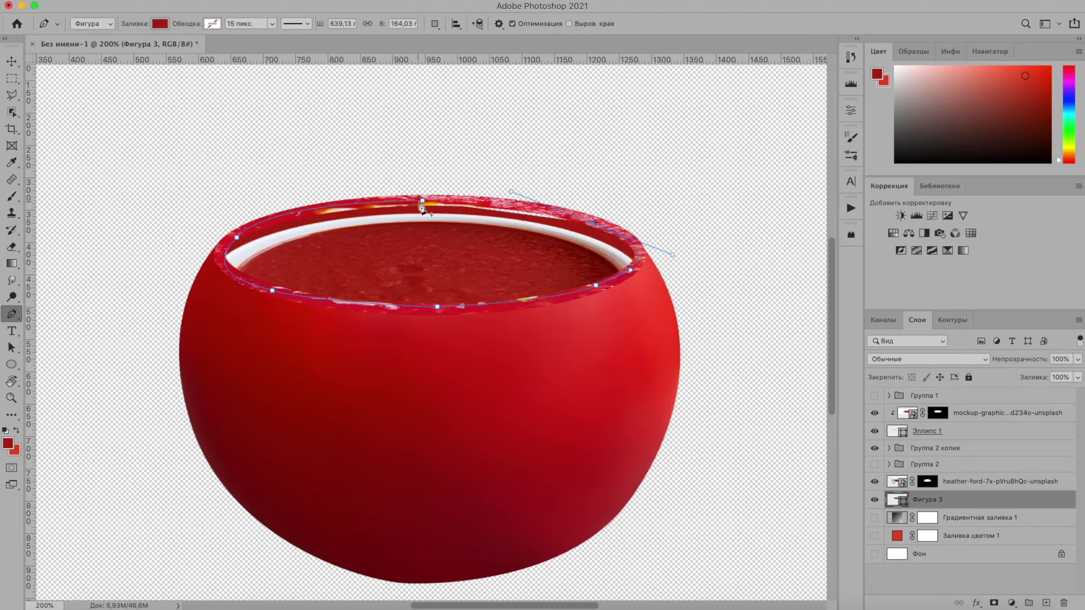
{"action": "scroll", "coordinate": [431, 205], "scroll_direction": "up", "scroll_amount": 3}
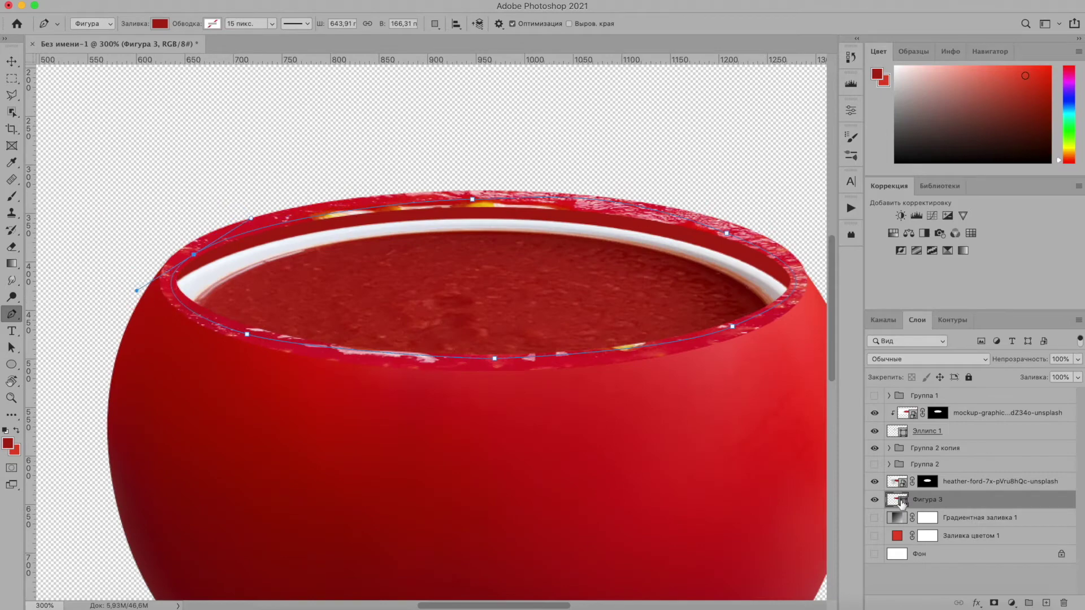
{"action": "left_click", "coordinate": [927, 482]}
{"action": "left_click", "coordinate": [11, 196]}
Paint black on the heather-ford mask along the left, right and upper white inner rim.
{"action": "left_click_drag", "start_coordinate": [167, 196], "coordinate": [729, 196]}
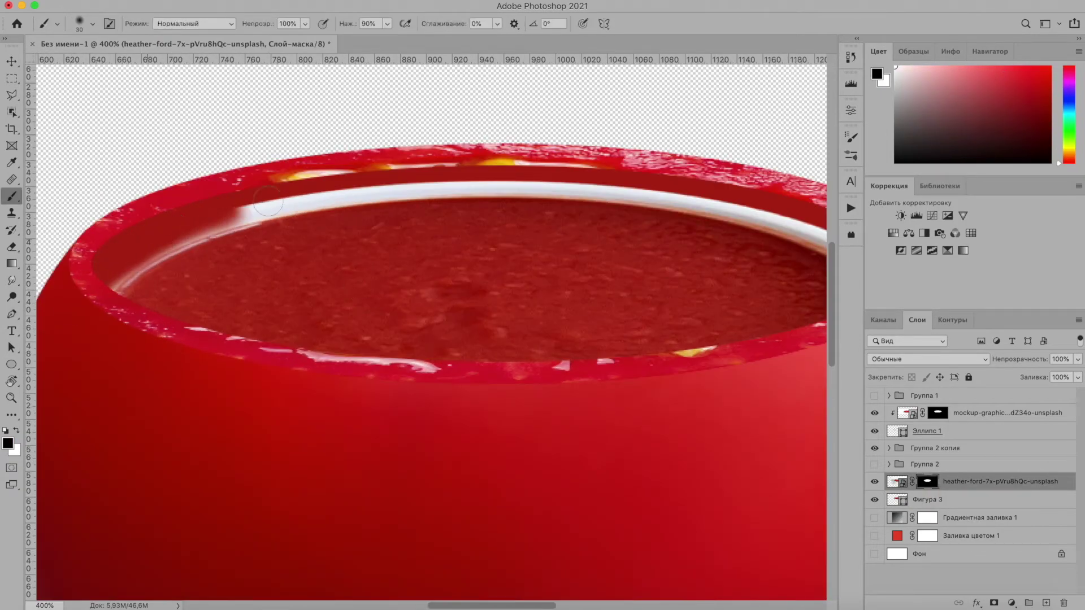
{"action": "scroll", "coordinate": [624, 185], "scroll_direction": "right", "scroll_amount": 5}
{"action": "left_click_drag", "start_coordinate": [624, 184], "coordinate": [770, 239]}
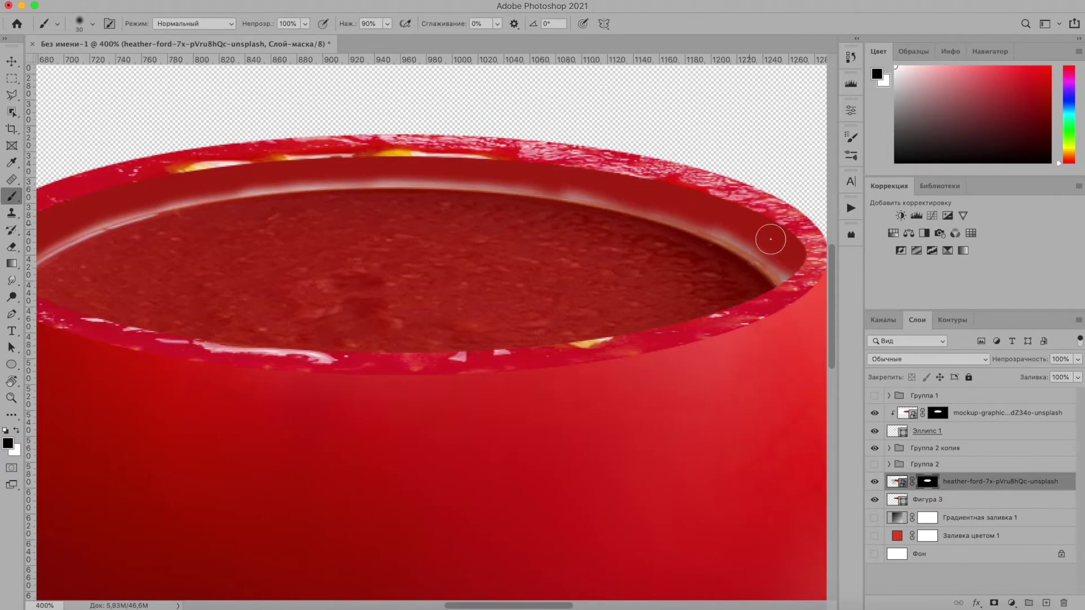
{"action": "scroll", "coordinate": [88, 224], "scroll_direction": "left", "scroll_amount": 4}
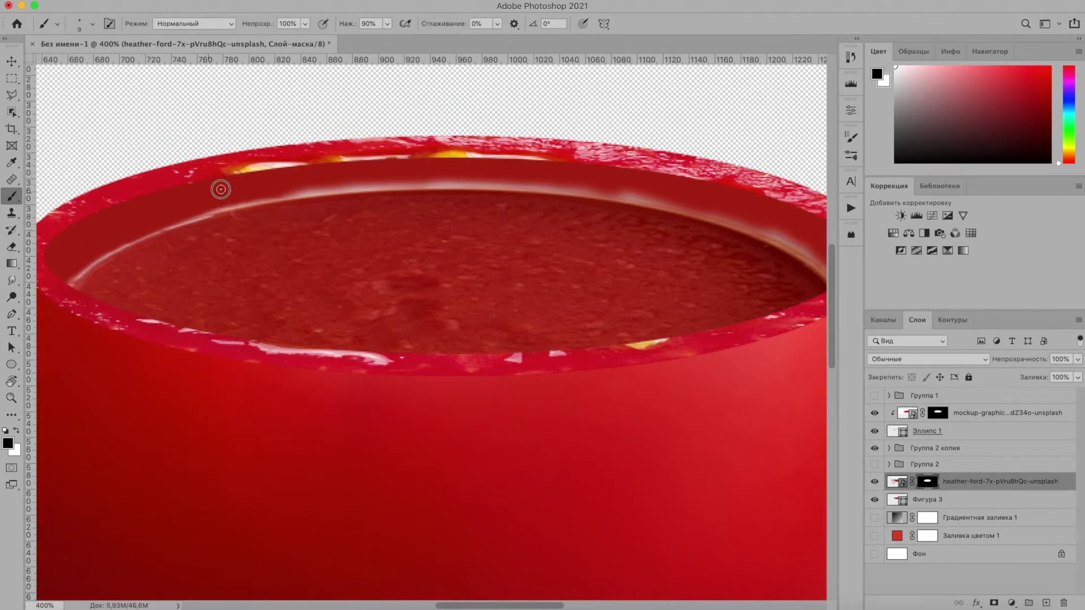
{"action": "mouse_move", "coordinate": [318, 179]}
{"action": "left_mouse_down"}
{"action": "mouse_move", "coordinate": [499, 175]}
{"action": "mouse_move", "coordinate": [684, 196]}
{"action": "left_mouse_up"}
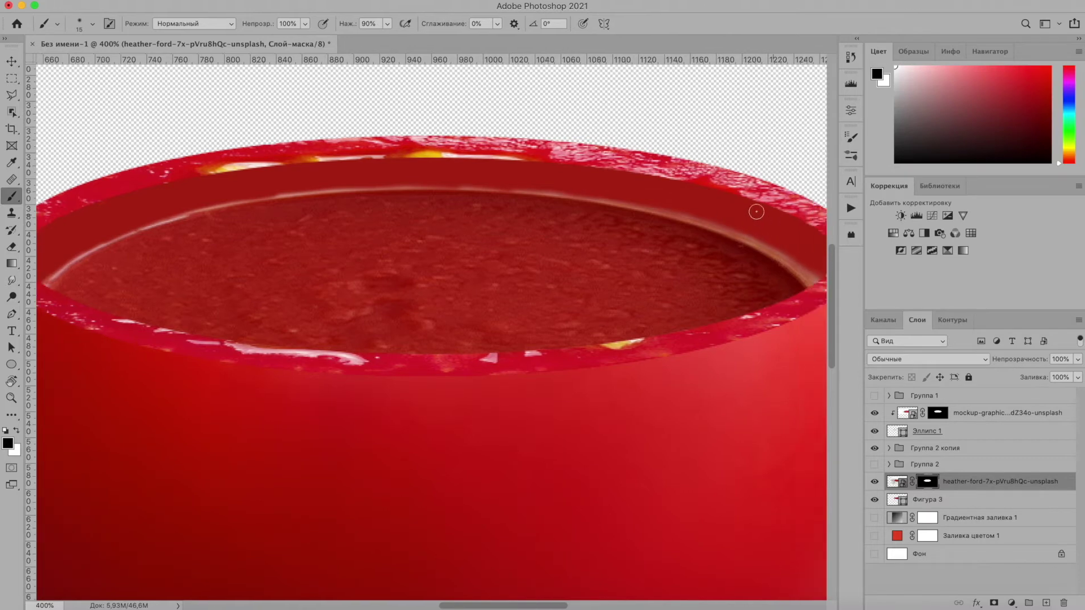
{"action": "scroll", "coordinate": [768, 220], "scroll_direction": "down", "scroll_amount": 2}
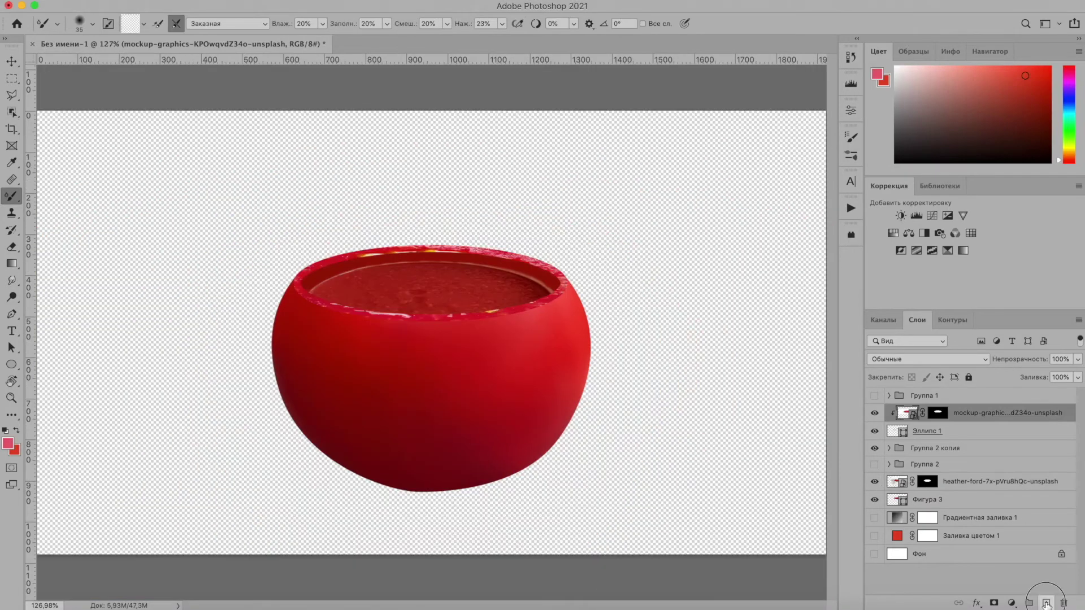
{"action": "left_click", "coordinate": [875, 501]}
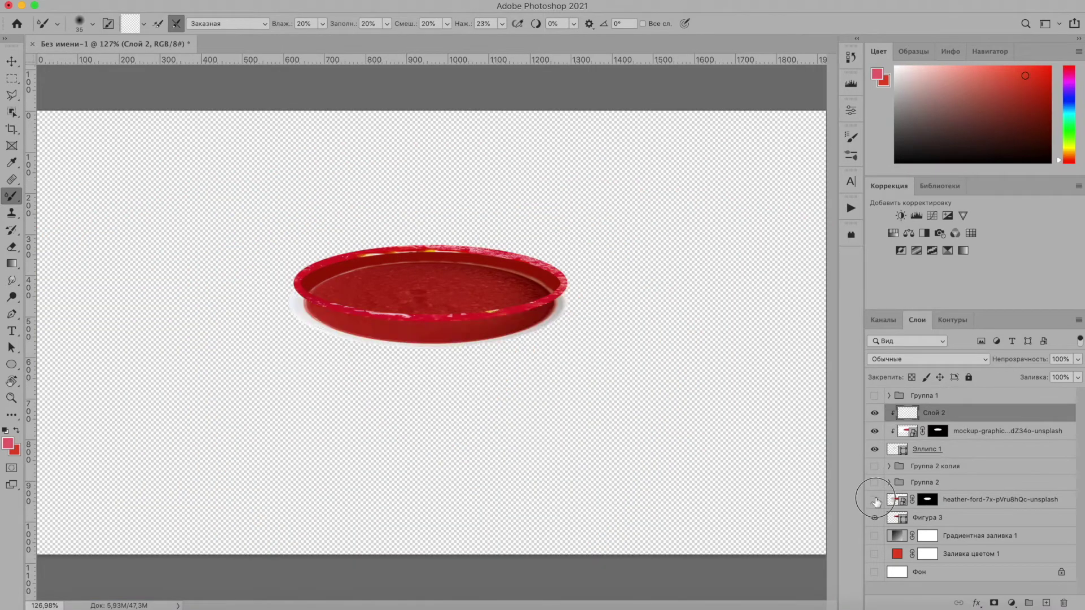
Blend Слой 2's rim into smooth pinkish-red, then show the bowl and soup layers again.
{"action": "left_click", "coordinate": [158, 24]}
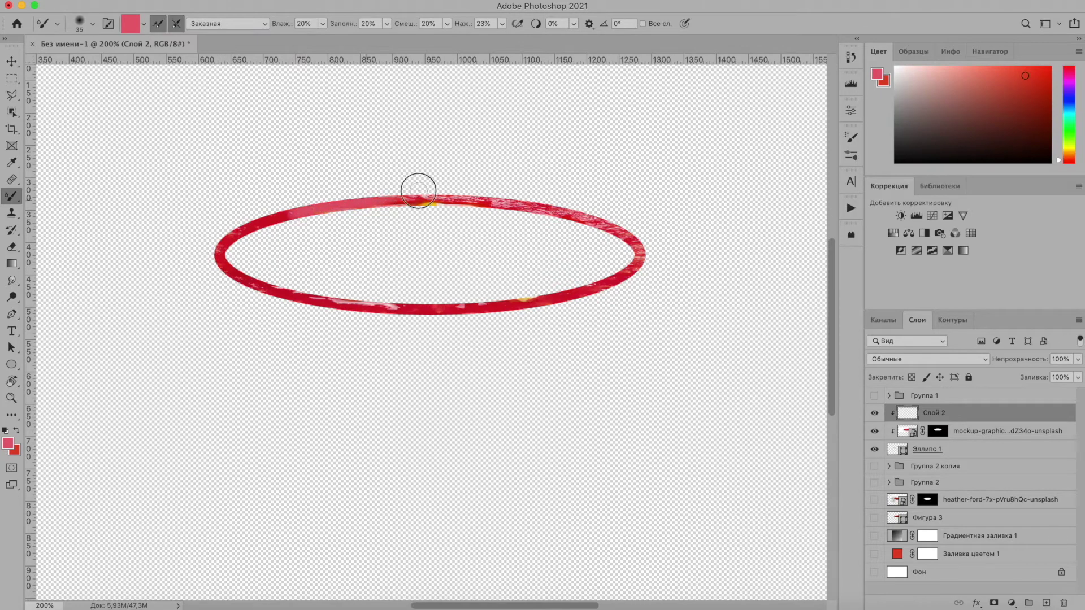
{"action": "left_click_drag", "start_coordinate": [559, 287], "coordinate": [283, 207]}
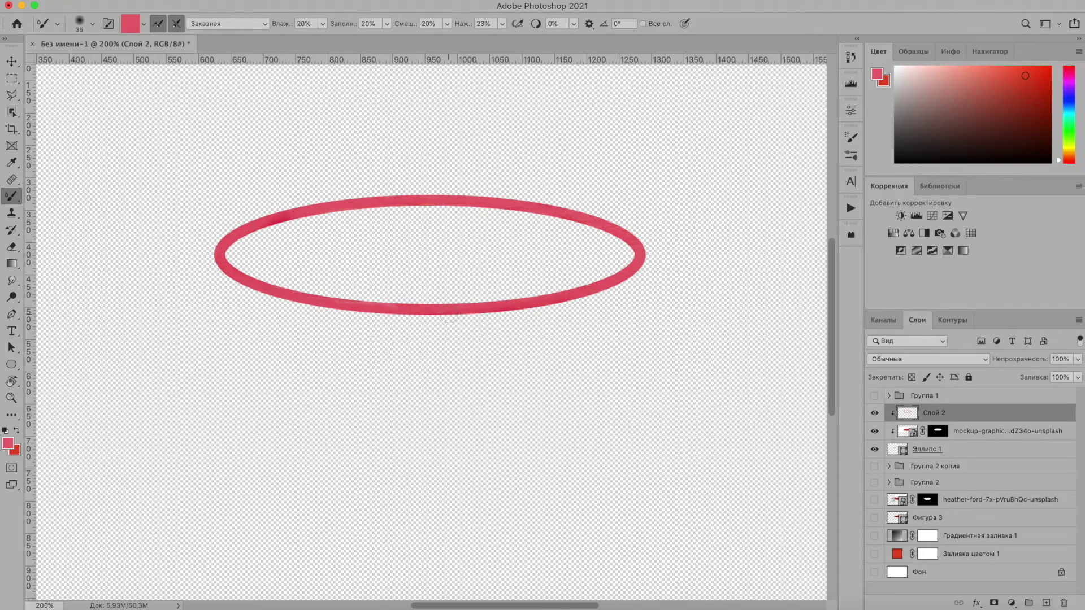
{"action": "left_click", "coordinate": [874, 467]}
{"action": "left_click", "coordinate": [874, 499]}
{"action": "left_click", "coordinate": [927, 499]}
{"action": "key", "text": "ctrl+plus"}
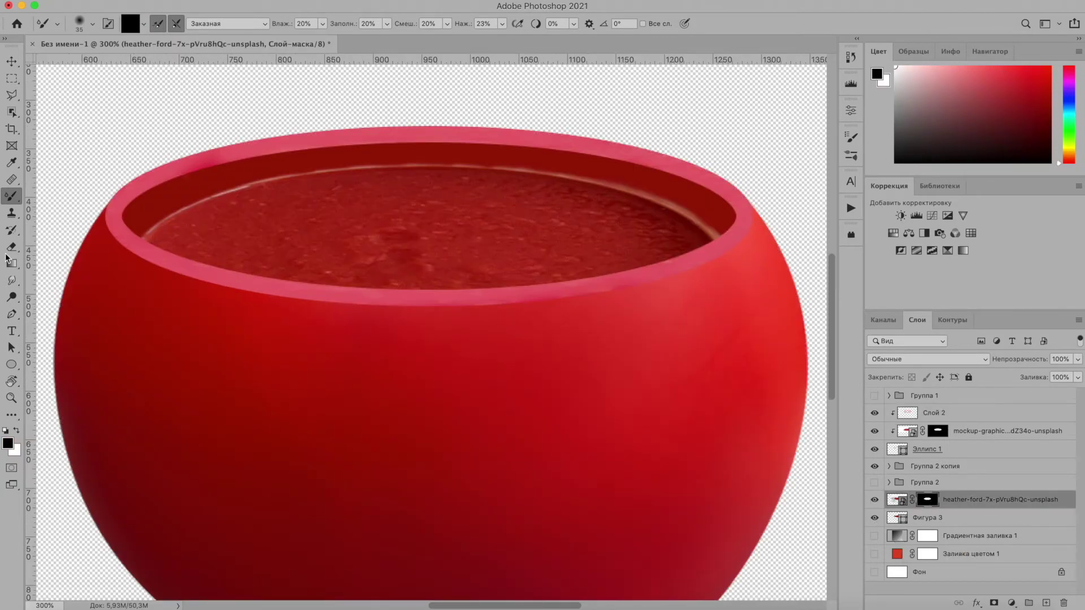
Reset colours to black, zoom in and rotate the canvas view to tilt the rim.
{"action": "key", "text": "shift+b"}
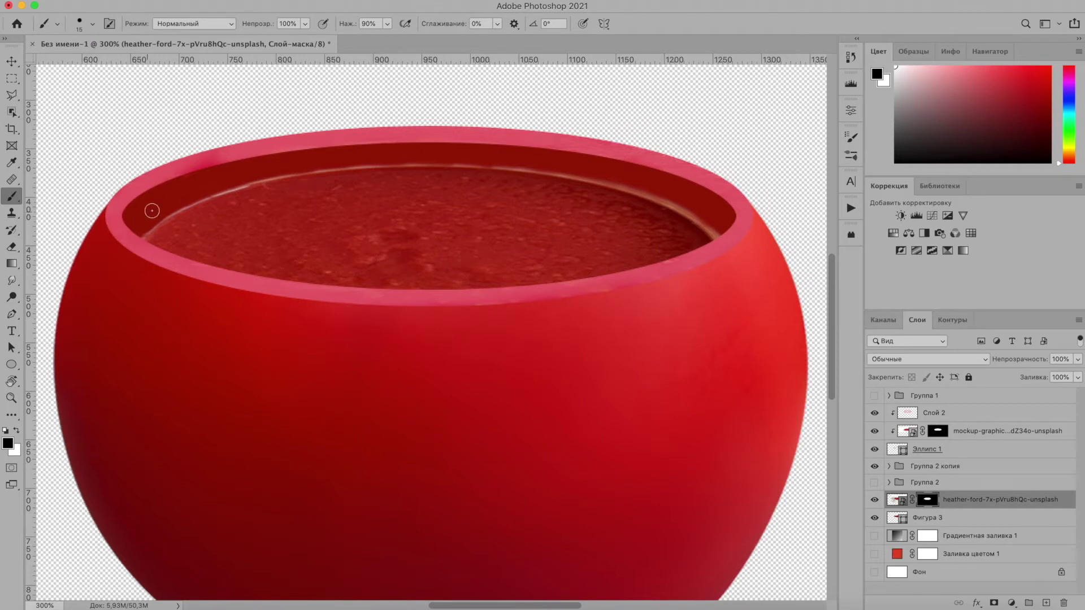
{"action": "key", "text": "ctrl+plus"}
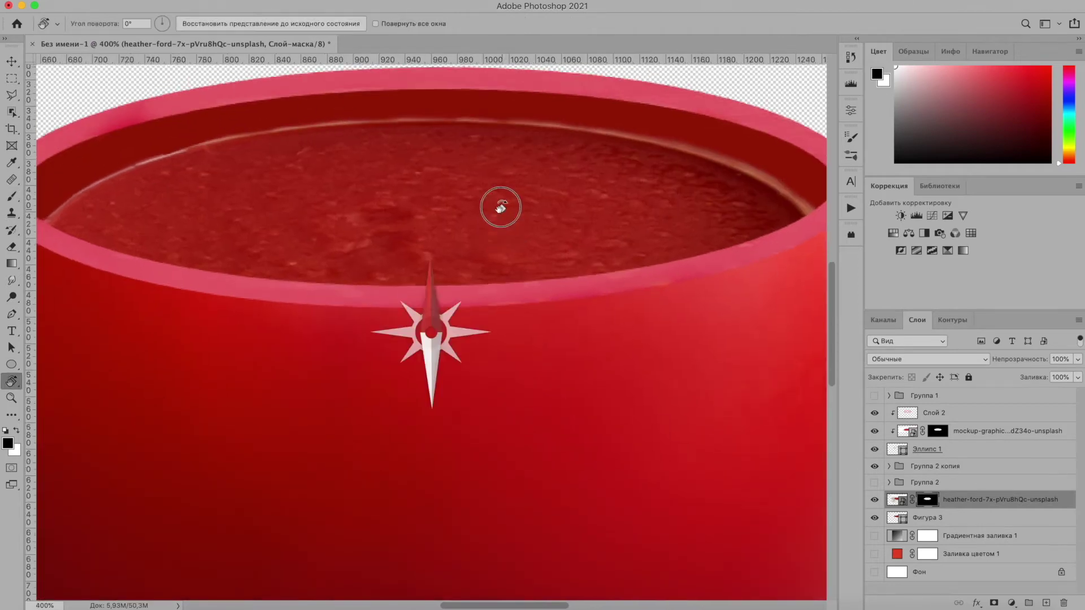
{"action": "key", "text": "r"}
{"action": "left_click_drag", "start_coordinate": [503, 230], "coordinate": [189, 311]}
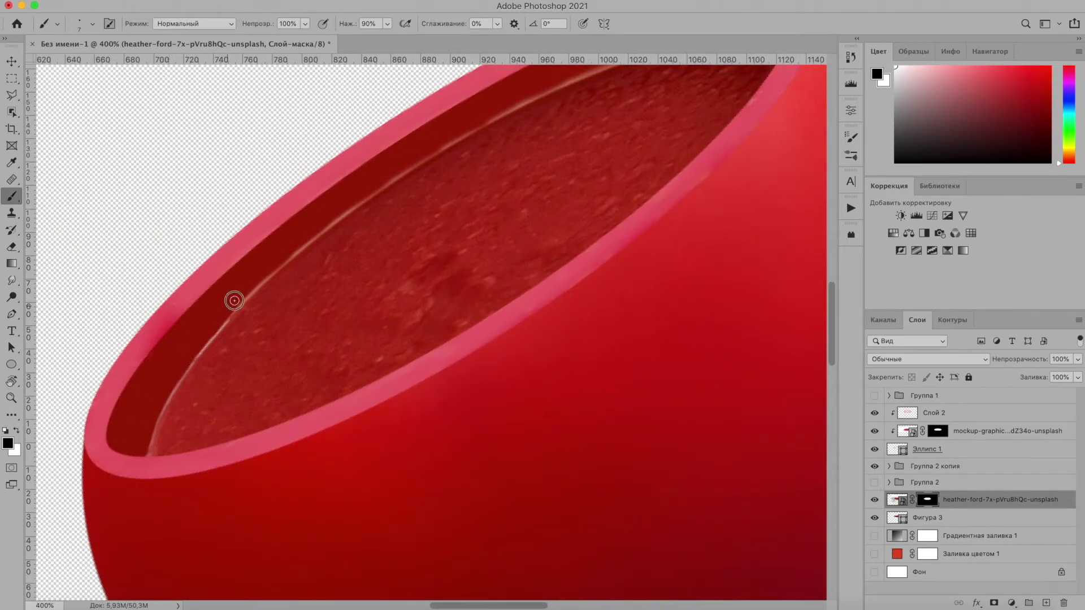
Turn on the red gradient background layer so it shows behind the bowl.
{"action": "scroll", "coordinate": [422, 161], "scroll_direction": "up", "scroll_amount": 2}
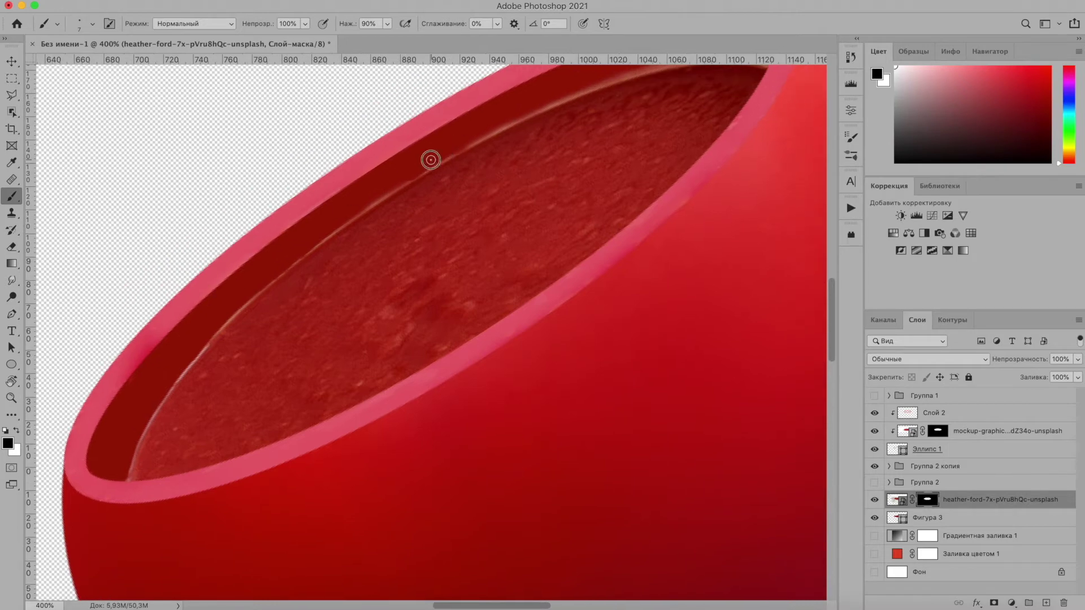
{"action": "scroll", "coordinate": [344, 207], "scroll_direction": "up", "scroll_amount": 1}
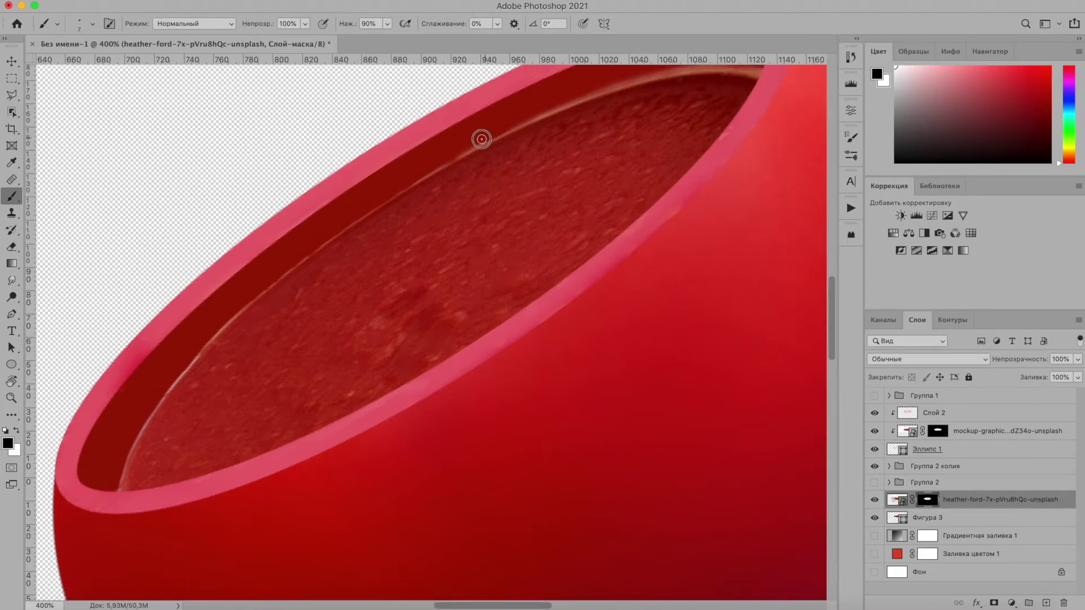
{"action": "scroll", "coordinate": [494, 148], "scroll_direction": "up", "scroll_amount": 1}
{"action": "scroll", "coordinate": [489, 153], "scroll_direction": "up", "scroll_amount": 2}
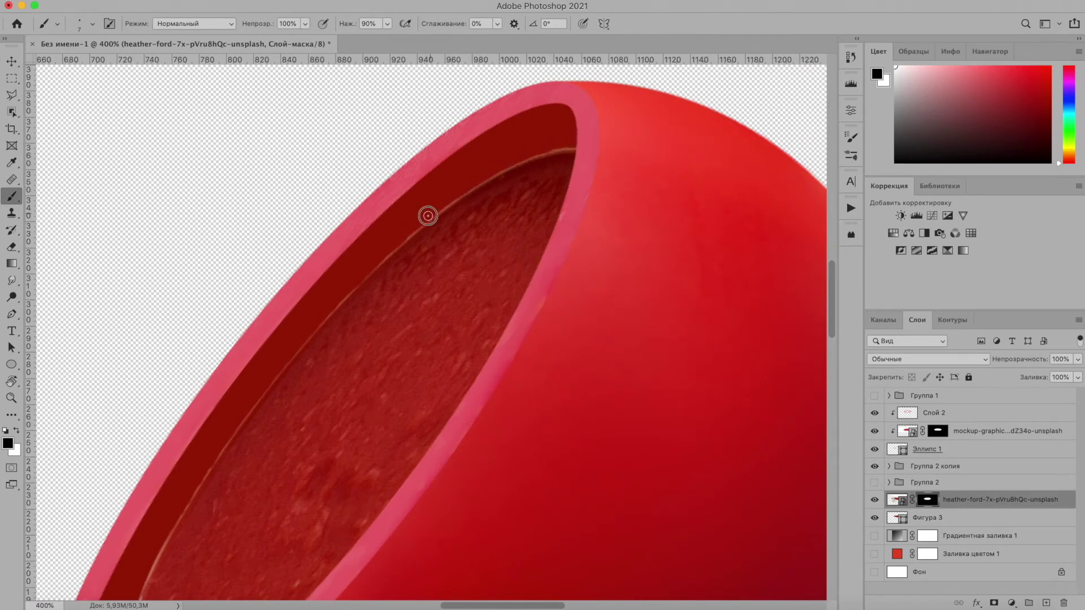
{"action": "scroll", "coordinate": [517, 158], "scroll_direction": "down", "scroll_amount": 2}
{"action": "scroll", "coordinate": [586, 201], "scroll_direction": "down", "scroll_amount": 2}
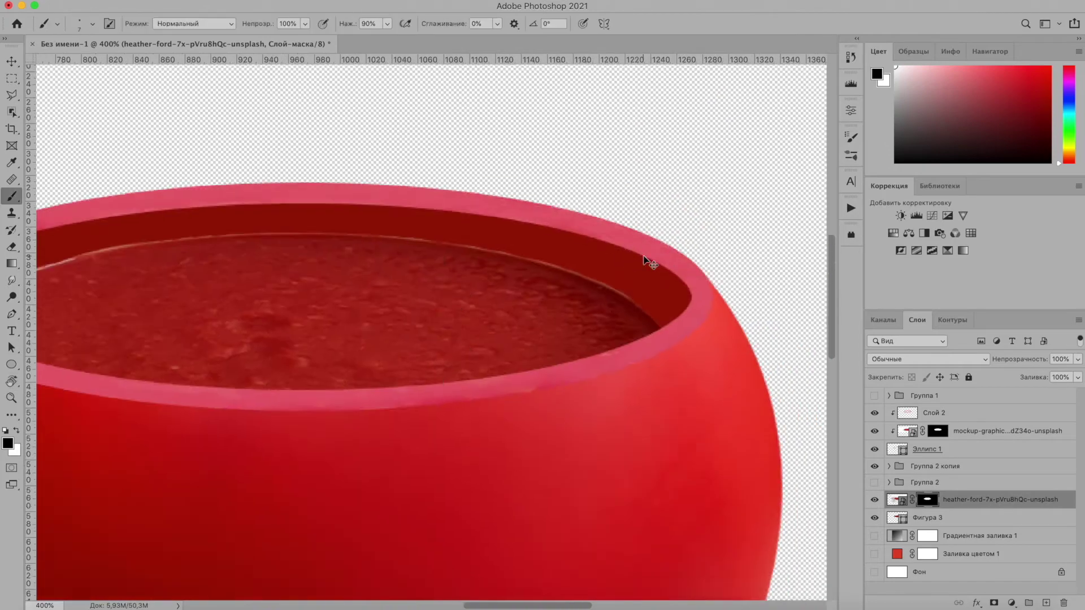
{"action": "scroll", "coordinate": [644, 256], "scroll_direction": "down", "scroll_amount": 2}
{"action": "left_click", "coordinate": [874, 536]}
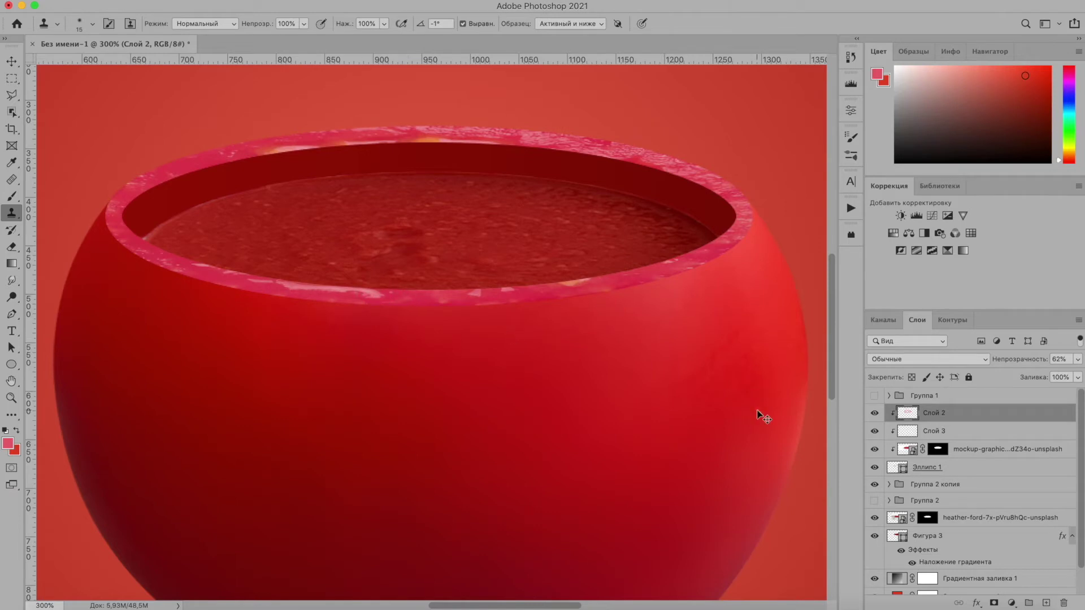
Clone rim texture onto Слой 3 and lower Слой 2's opacity to 80%.
{"action": "key", "text": "alt+bracketleft"}
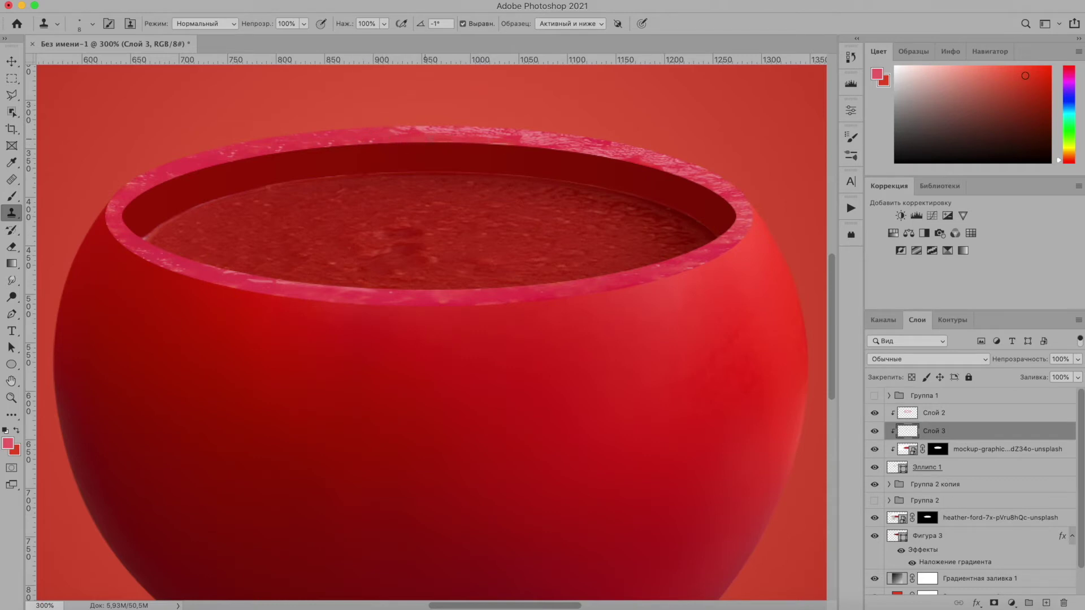
{"action": "left_click", "coordinate": [912, 415]}
{"action": "left_click_drag", "start_coordinate": [1077, 359], "coordinate": [1062, 378]}
{"action": "key", "text": "v"}
{"action": "key", "text": "super+0"}
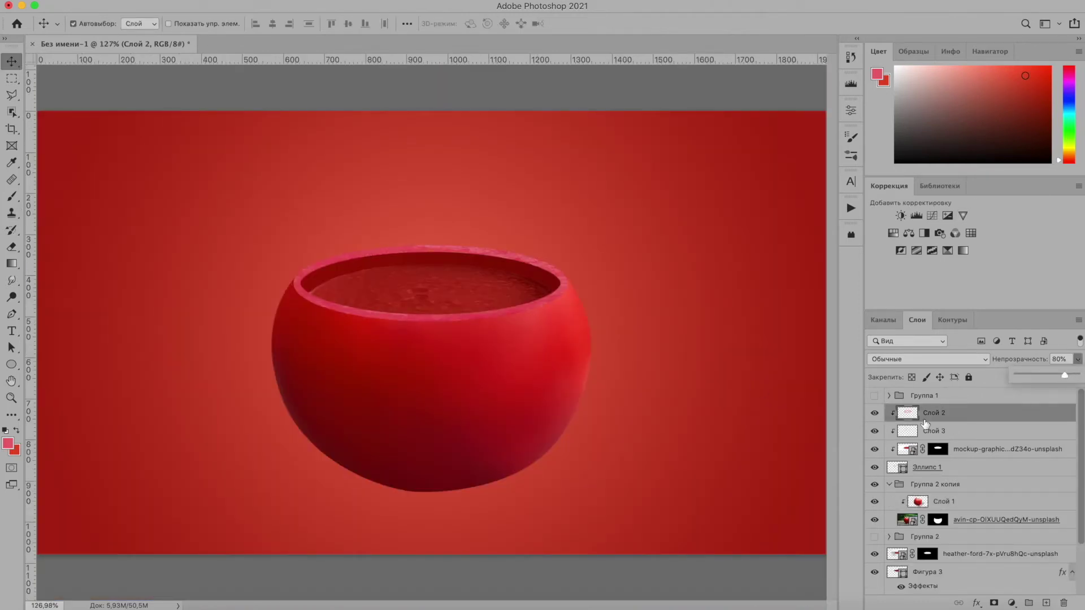
On a new layer above Фон, draw a flat ellipse under the bowl's base, nudged right.
{"action": "scroll", "coordinate": [1027, 407], "scroll_direction": "down", "scroll_amount": 3}
{"action": "left_click", "coordinate": [899, 587]}
{"action": "left_click", "coordinate": [932, 549]}
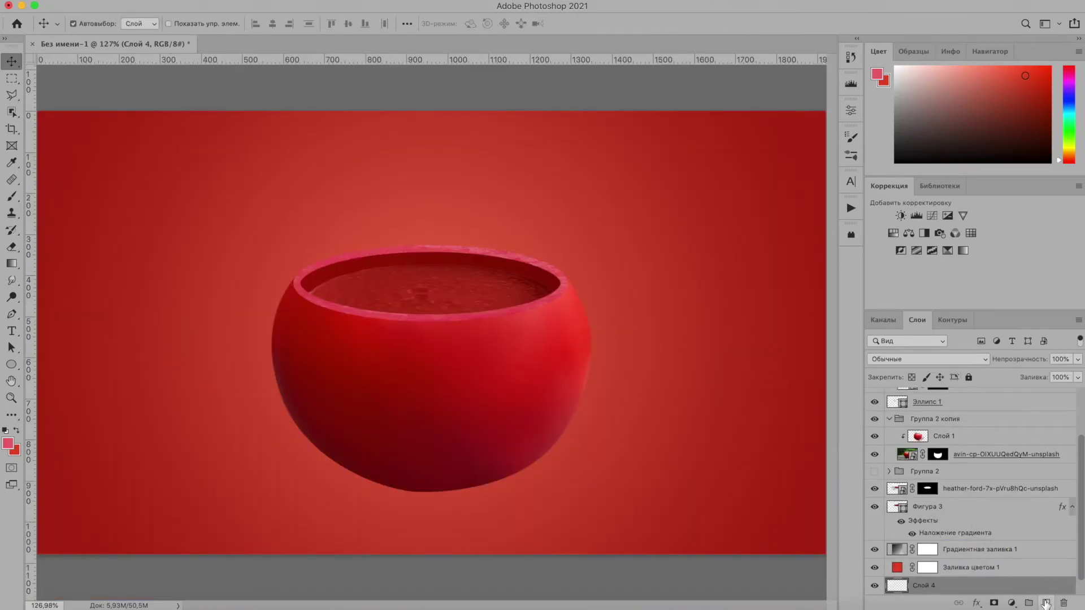
{"action": "key", "text": "super+alt+shift+n"}
{"action": "key", "text": "u"}
{"action": "left_click_drag", "start_coordinate": [416, 482], "coordinate": [484, 497]}
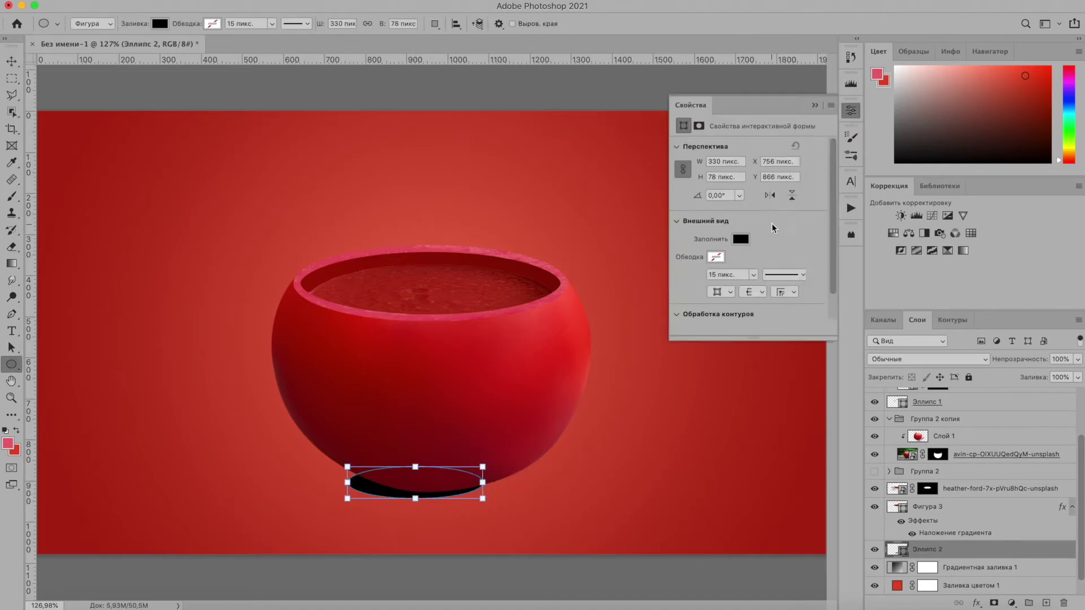
{"action": "key", "text": "v"}
{"action": "key", "text": "shift+Right"}
{"action": "key", "text": "shift+Right"}
{"action": "key", "text": "shift+Right"}
Give the ellipse a dark red fill colour.
{"action": "key", "text": "u"}
{"action": "left_click", "coordinate": [160, 23]}
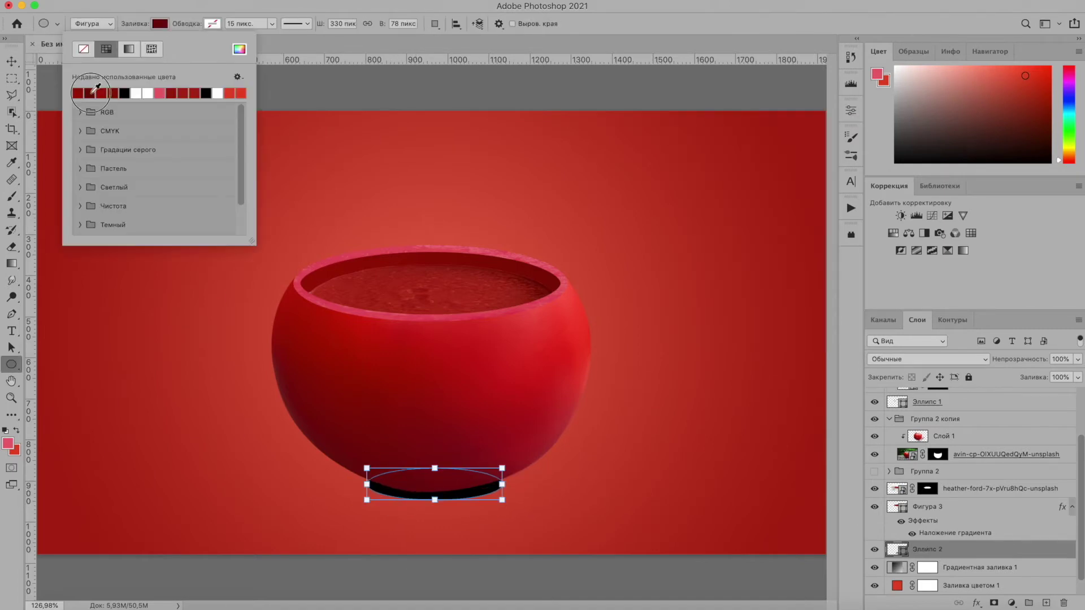
{"action": "left_click", "coordinate": [82, 89]}
{"action": "left_click", "coordinate": [165, 27]}
{"action": "left_click", "coordinate": [877, 74]}
{"action": "left_click", "coordinate": [434, 485]}
{"action": "left_click", "coordinate": [1035, 206]}
Apply a Gaussian Blur to the dark-red ellipse to form a soft shadow.
{"action": "left_click", "coordinate": [685, 288]}
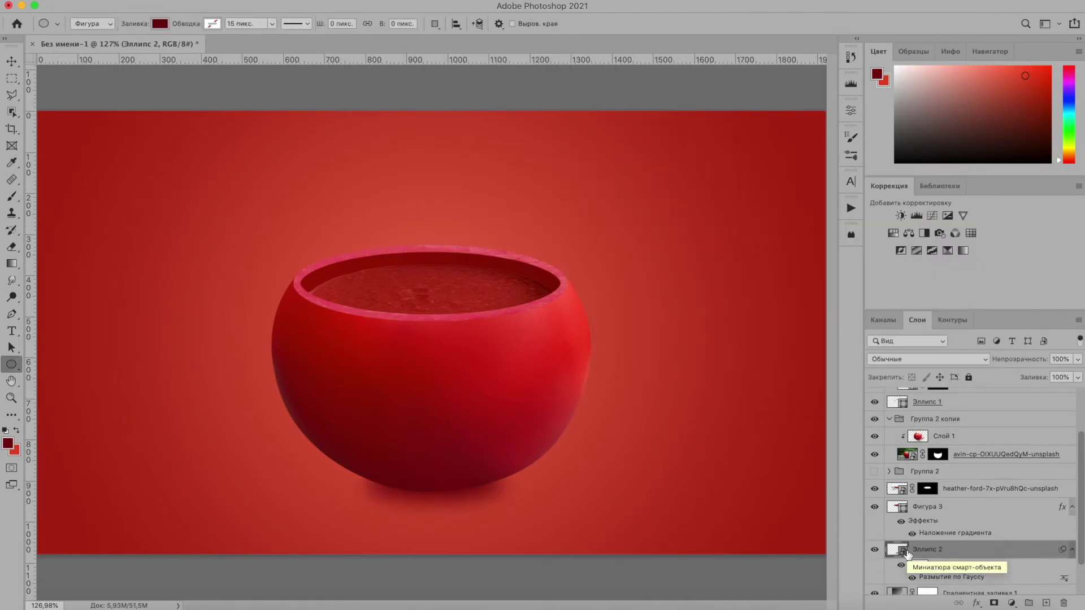
{"action": "double_click", "coordinate": [958, 577]}
{"action": "key", "text": "Return"}
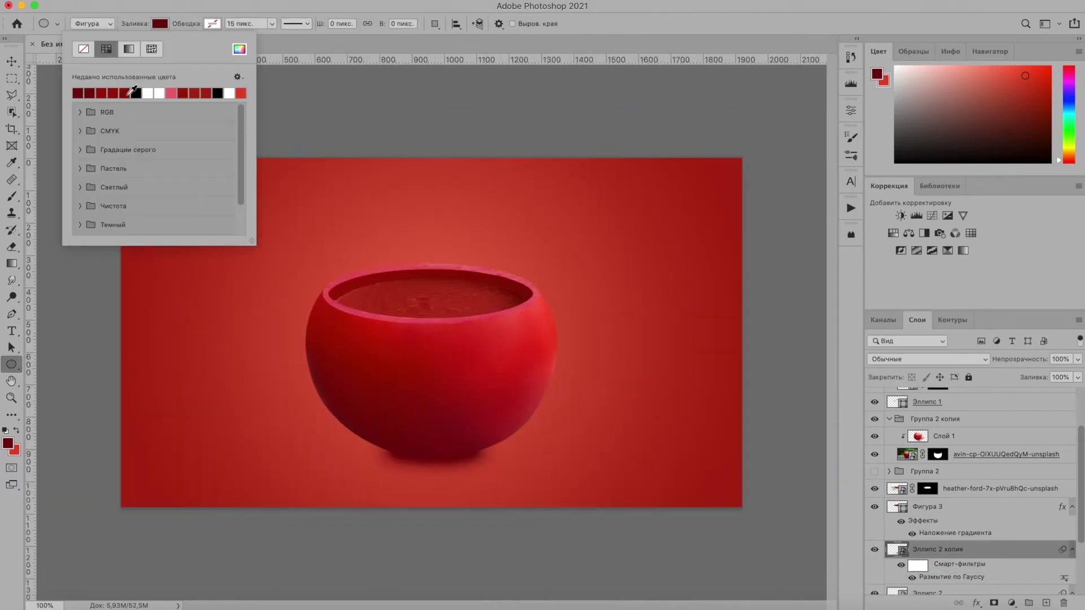
{"action": "left_click", "coordinate": [874, 412]}
Scale and move the soup photo over the bowl, then restore it to full opacity.
{"action": "left_click_drag", "start_coordinate": [1077, 359], "coordinate": [1052, 377]}
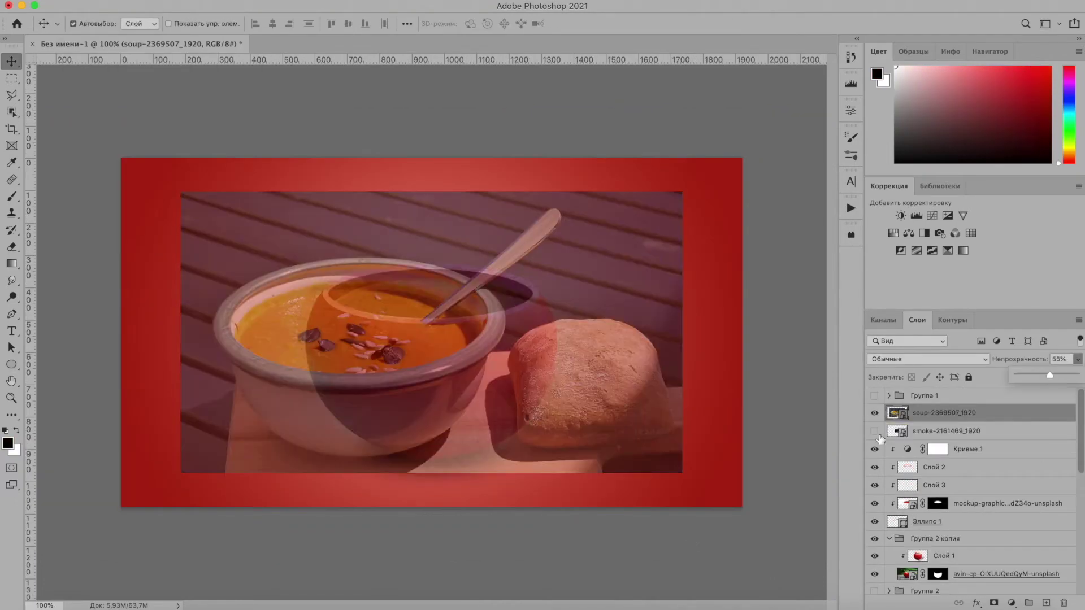
{"action": "key", "text": "ctrl+t"}
{"action": "left_click_drag", "start_coordinate": [429, 467], "coordinate": [429, 427]}
{"action": "left_click_drag", "start_coordinate": [427, 294], "coordinate": [493, 302]}
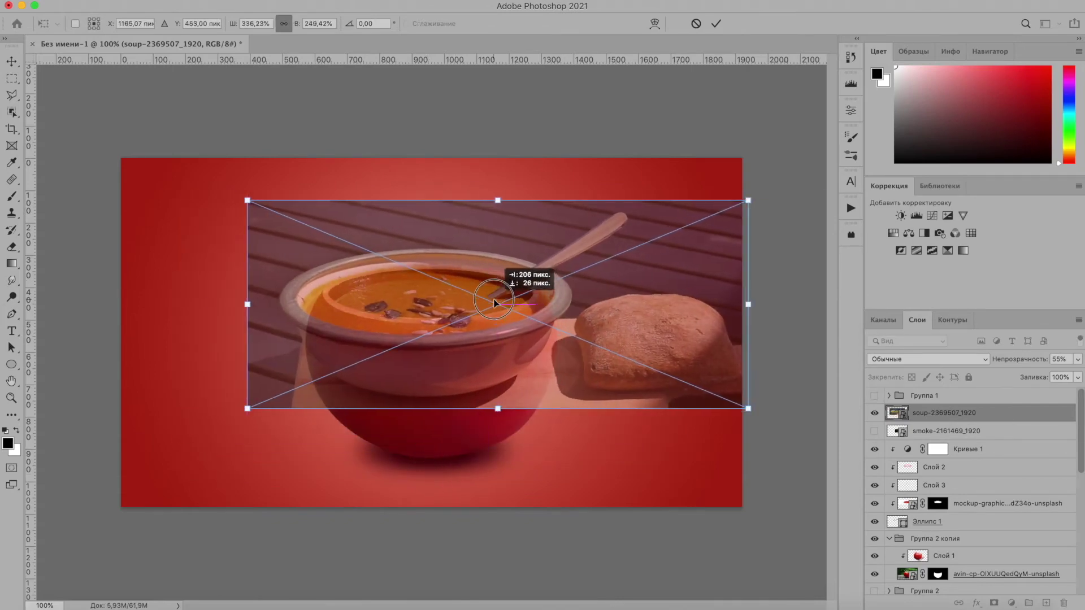
{"action": "left_click_drag", "start_coordinate": [748, 304], "coordinate": [722, 310]}
{"action": "left_click_drag", "start_coordinate": [492, 305], "coordinate": [485, 299]}
{"action": "left_click_drag", "start_coordinate": [484, 218], "coordinate": [484, 189]}
{"action": "left_click_drag", "start_coordinate": [565, 298], "coordinate": [564, 315]}
{"action": "key", "text": "Return"}
{"action": "left_click", "coordinate": [1077, 359]}
{"action": "left_click_drag", "start_coordinate": [1051, 374], "coordinate": [1076, 374]}
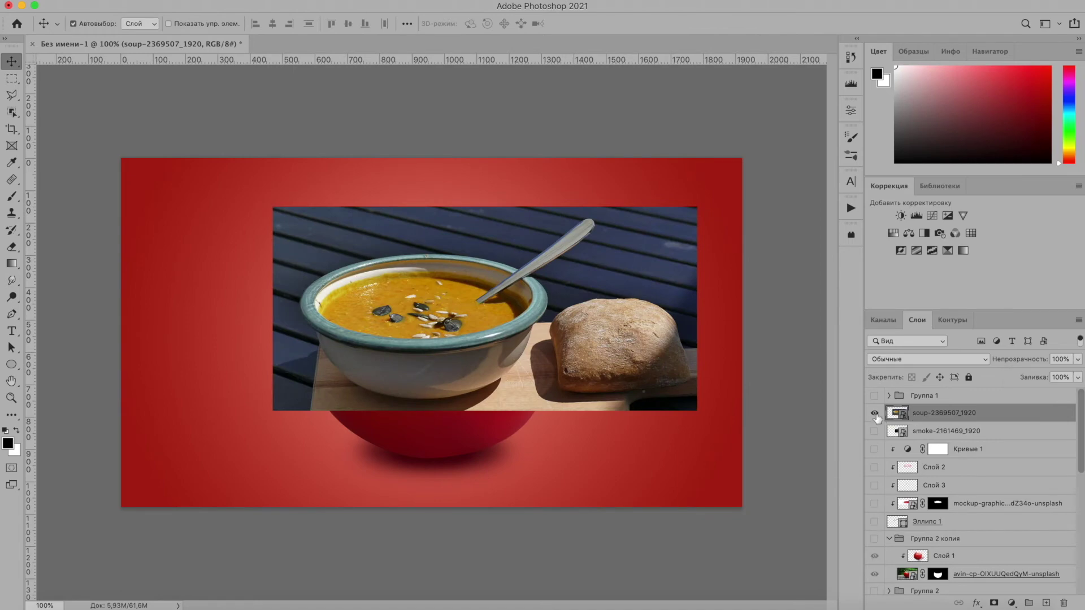
Isolate the soup photo, add a layer mask and set up a large brush.
{"action": "left_click", "coordinate": [874, 413], "text": "alt"}
{"action": "left_click", "coordinate": [994, 602]}
{"action": "key", "text": "b"}
{"action": "left_click", "coordinate": [92, 23]}
Paint black on the soup mask at full opacity so only the spoon remains.
{"action": "key", "text": "0"}
{"action": "mouse_move", "coordinate": [593, 418]}
{"action": "left_mouse_down"}
{"action": "mouse_move", "coordinate": [685, 218]}
{"action": "mouse_move", "coordinate": [448, 189]}
{"action": "mouse_move", "coordinate": [666, 198]}
{"action": "mouse_move", "coordinate": [595, 341]}
{"action": "mouse_move", "coordinate": [545, 364]}
{"action": "mouse_move", "coordinate": [521, 230]}
{"action": "left_mouse_up"}
{"action": "scroll", "coordinate": [520, 230], "scroll_direction": "up", "scroll_amount": 2}
{"action": "mouse_move", "coordinate": [577, 331]}
{"action": "left_mouse_down"}
{"action": "mouse_move", "coordinate": [756, 222]}
{"action": "mouse_move", "coordinate": [560, 194]}
{"action": "mouse_move", "coordinate": [522, 240]}
{"action": "mouse_move", "coordinate": [390, 330]}
{"action": "mouse_move", "coordinate": [450, 370]}
{"action": "mouse_move", "coordinate": [596, 179]}
{"action": "mouse_move", "coordinate": [504, 266]}
{"action": "left_mouse_up"}
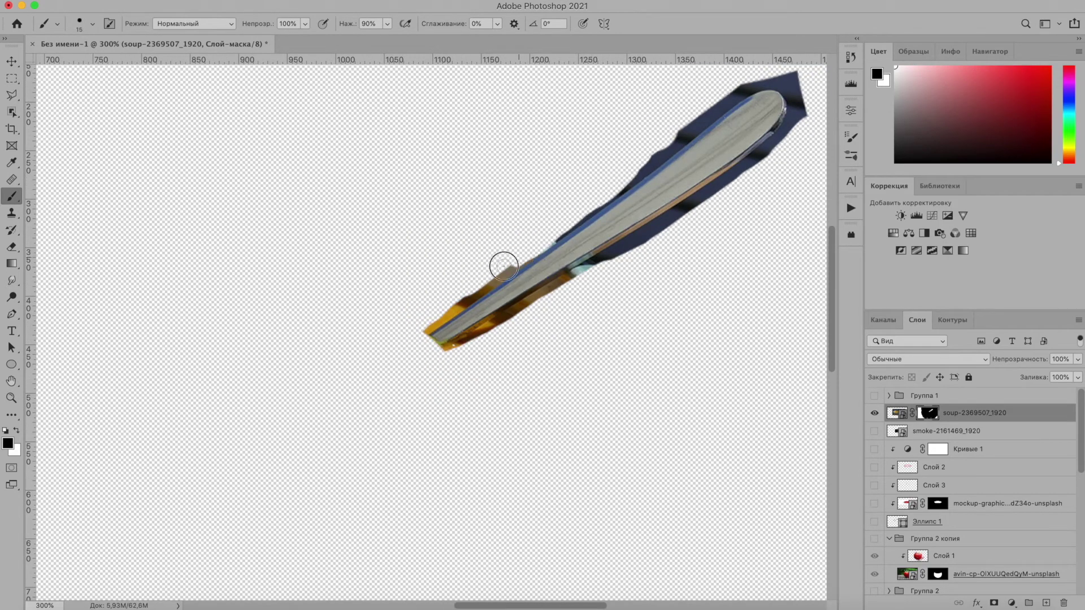
{"action": "left_click_drag", "start_coordinate": [694, 126], "coordinate": [750, 84]}
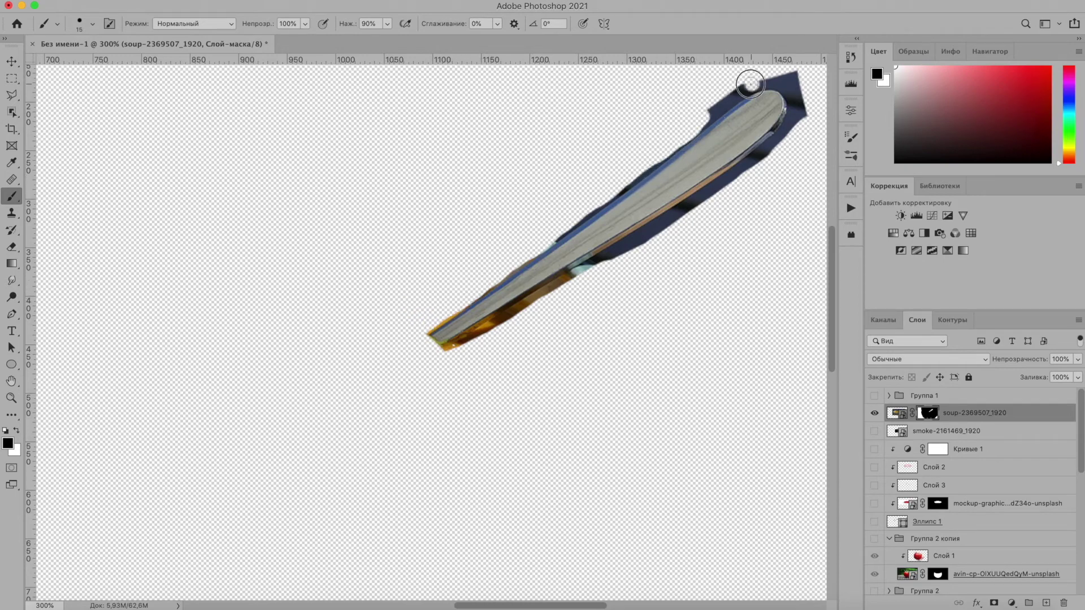
{"action": "mouse_move", "coordinate": [642, 246]}
{"action": "left_mouse_down"}
{"action": "mouse_move", "coordinate": [753, 162]}
{"action": "mouse_move", "coordinate": [797, 76]}
{"action": "left_mouse_up"}
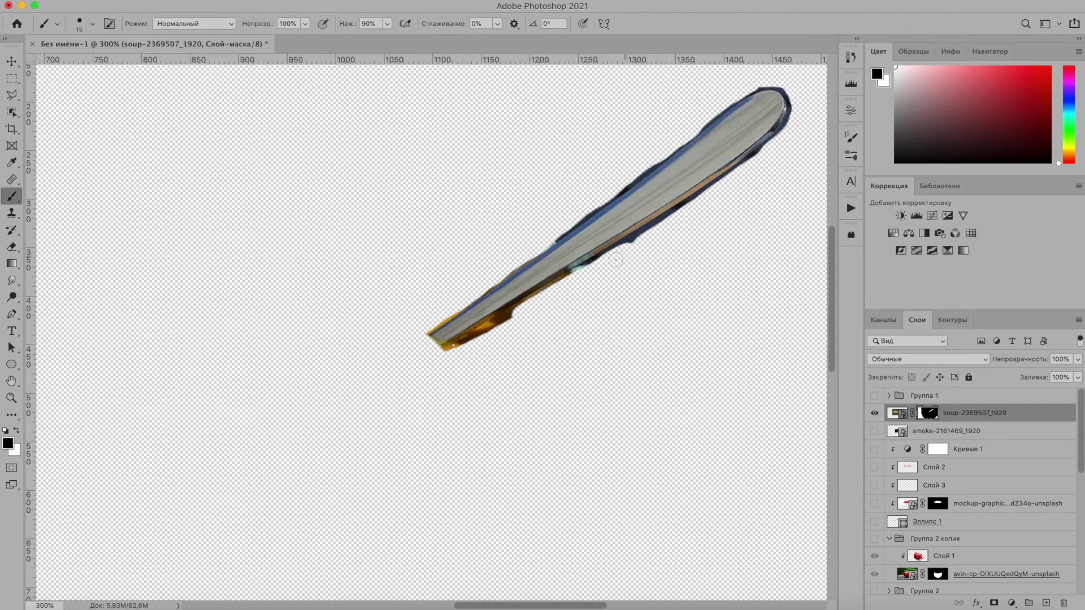
{"action": "scroll", "coordinate": [503, 321], "scroll_direction": "up", "scroll_amount": 1}
{"action": "scroll", "coordinate": [617, 160], "scroll_direction": "up", "scroll_amount": 1}
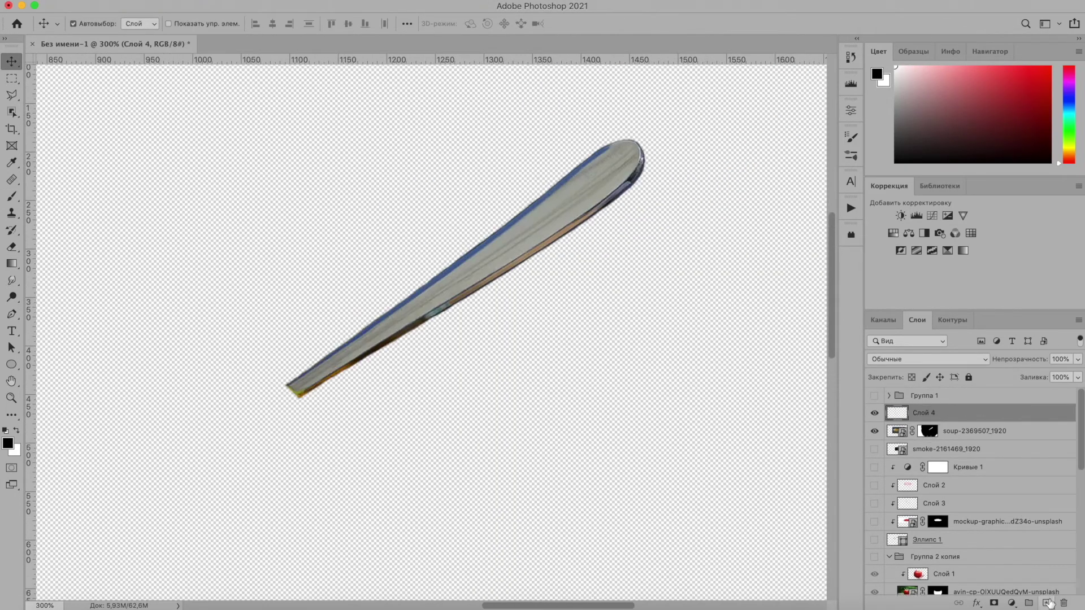
{"action": "right_click", "coordinate": [11, 196]}
With the Mixer Brush, blend the blue highlight near the spoon tip into grey.
{"action": "left_click", "coordinate": [65, 230]}
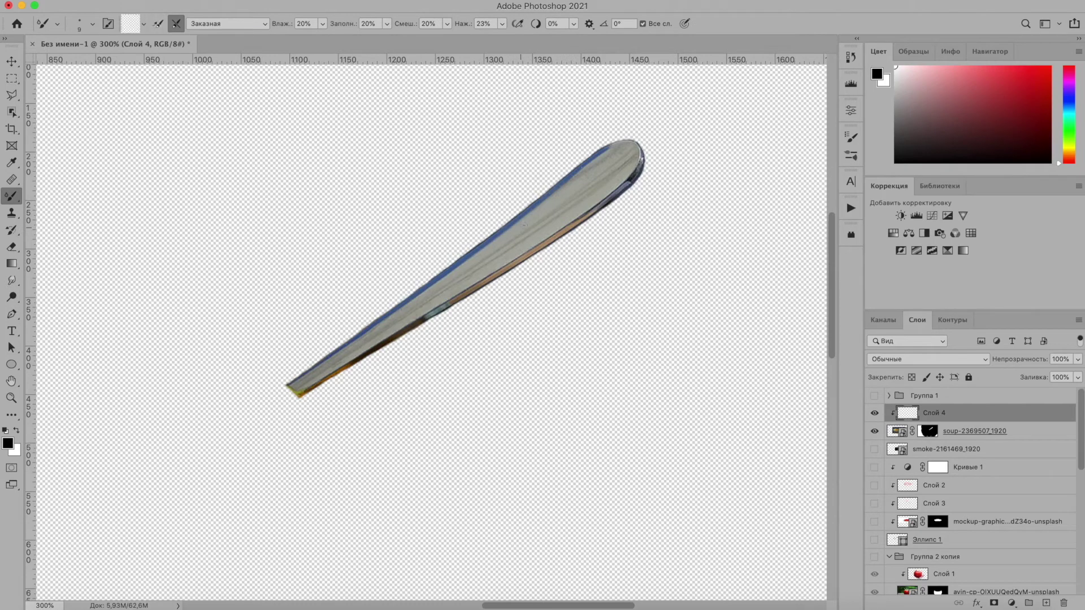
{"action": "left_click_drag", "start_coordinate": [597, 148], "coordinate": [609, 128]}
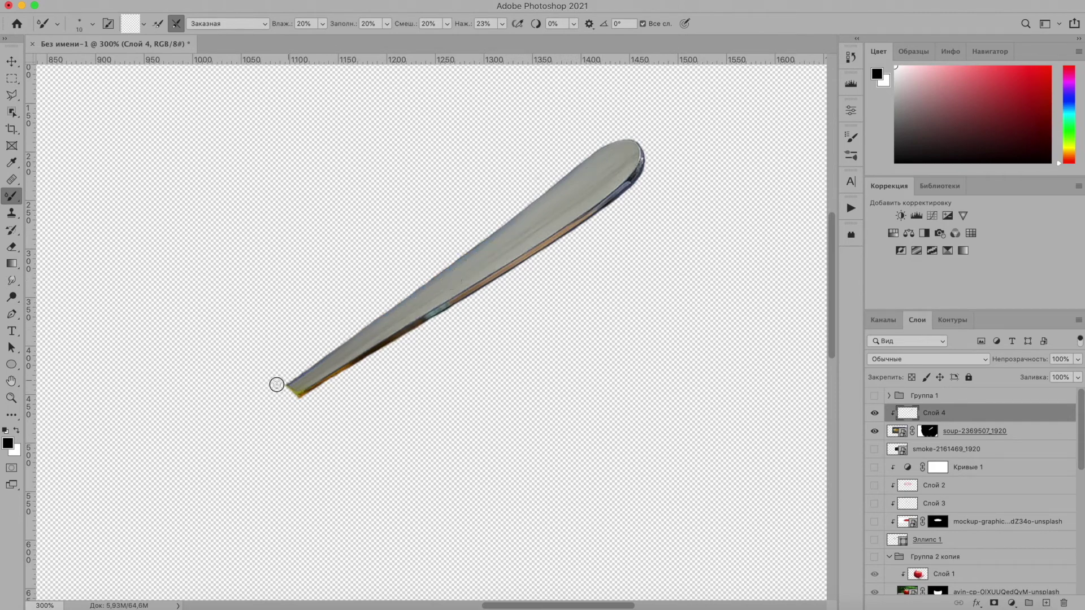
{"action": "scroll", "coordinate": [646, 236], "scroll_direction": "up", "scroll_amount": 5}
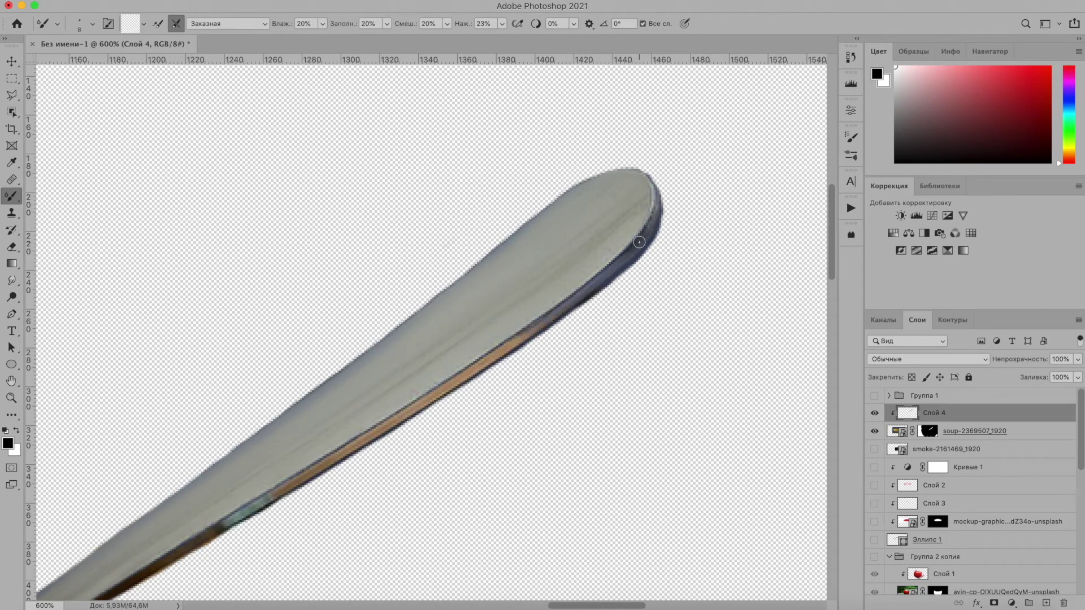
{"action": "scroll", "coordinate": [654, 259], "scroll_direction": "down", "scroll_amount": 3}
{"action": "scroll", "coordinate": [552, 317], "scroll_direction": "up", "scroll_amount": 3}
{"action": "left_click", "coordinate": [552, 317], "text": "alt"}
{"action": "scroll", "coordinate": [519, 223], "scroll_direction": "up", "scroll_amount": 2}
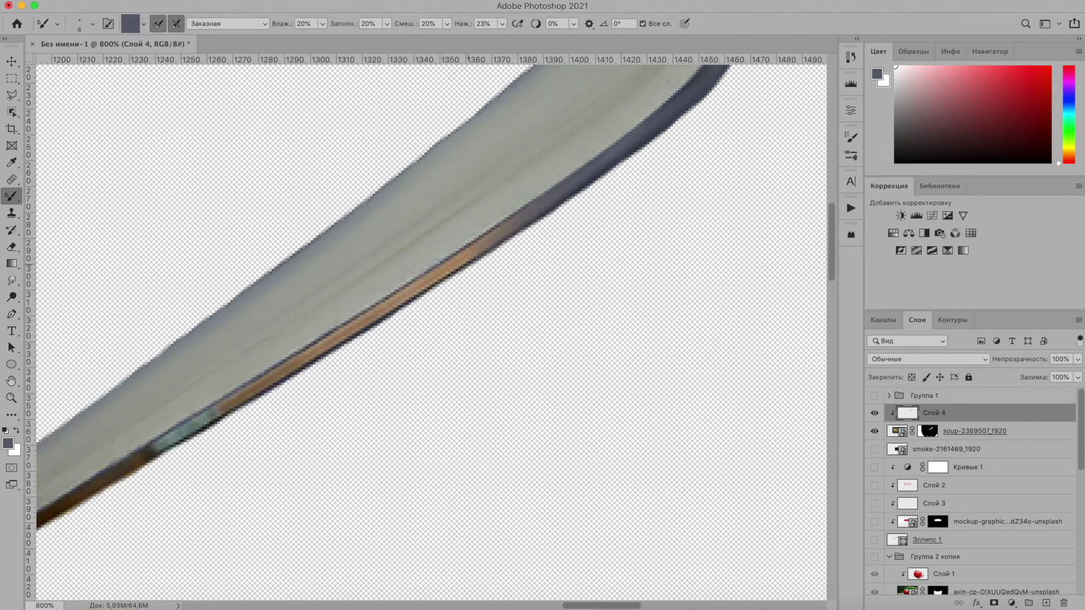
Repaint the spoon's brown lower edge grey-blue and show the bowl and Эллипс layers.
{"action": "left_click_drag", "start_coordinate": [453, 267], "coordinate": [356, 331]}
{"action": "scroll", "coordinate": [627, 157], "scroll_direction": "left", "scroll_amount": 2}
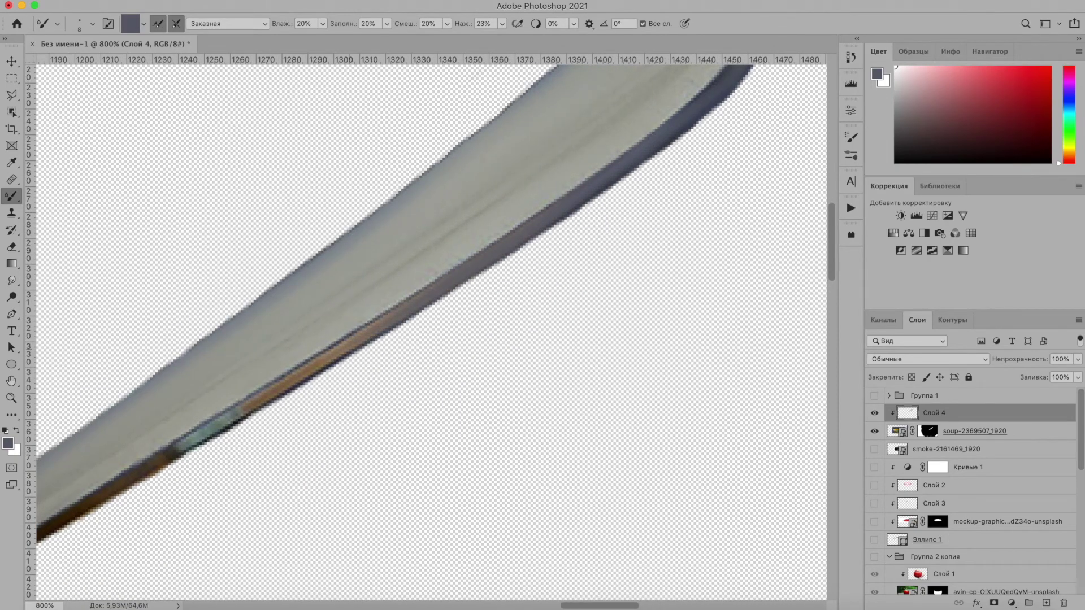
{"action": "left_click_drag", "start_coordinate": [206, 434], "coordinate": [141, 472]}
{"action": "scroll", "coordinate": [380, 358], "scroll_direction": "left", "scroll_amount": 5}
{"action": "scroll", "coordinate": [381, 358], "scroll_direction": "down", "scroll_amount": 2}
{"action": "left_click_drag", "start_coordinate": [380, 358], "coordinate": [332, 395]}
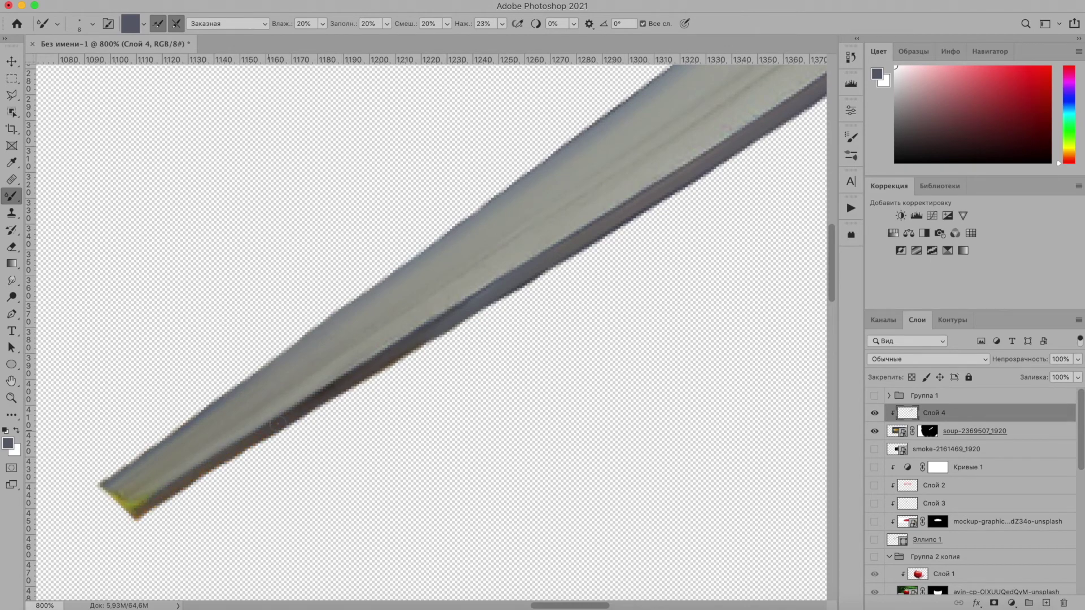
{"action": "scroll", "coordinate": [105, 502], "scroll_direction": "down", "scroll_amount": 5}
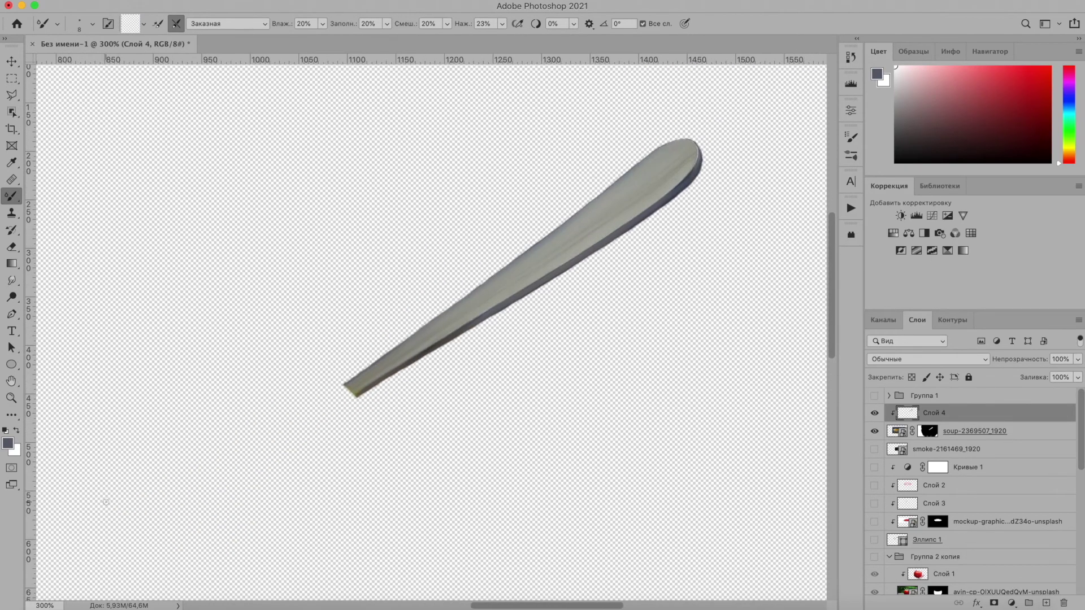
{"action": "left_click", "coordinate": [874, 444]}
{"action": "left_click", "coordinate": [875, 522]}
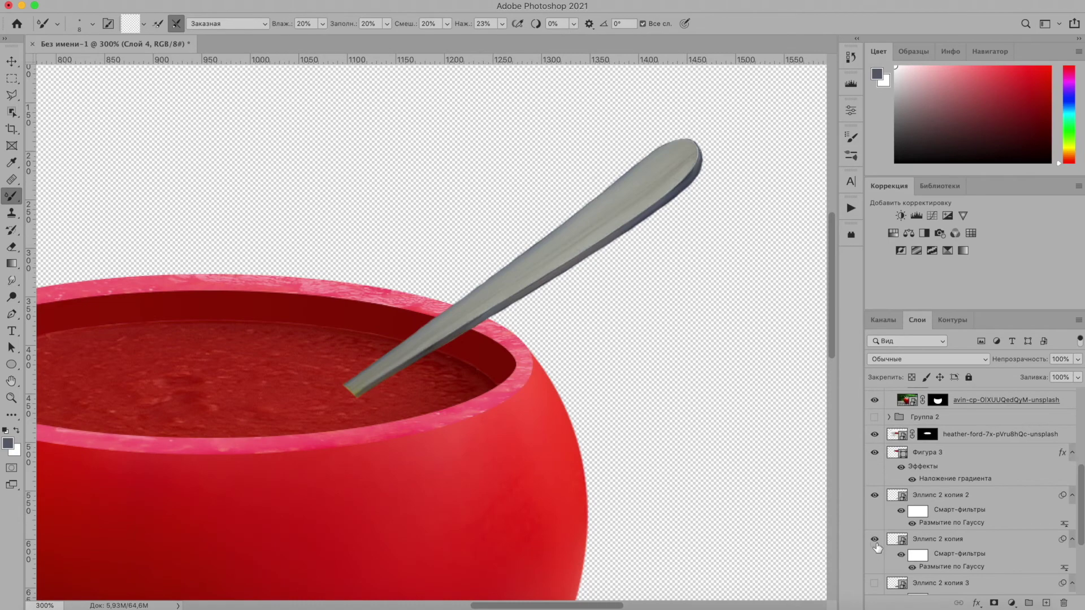
Enlarge the bowl and spoon to about 110% and shift them left.
{"action": "key", "text": "ctrl+0"}
{"action": "left_click", "coordinate": [874, 583]}
{"action": "scroll", "coordinate": [972, 480], "scroll_direction": "up", "scroll_amount": 5}
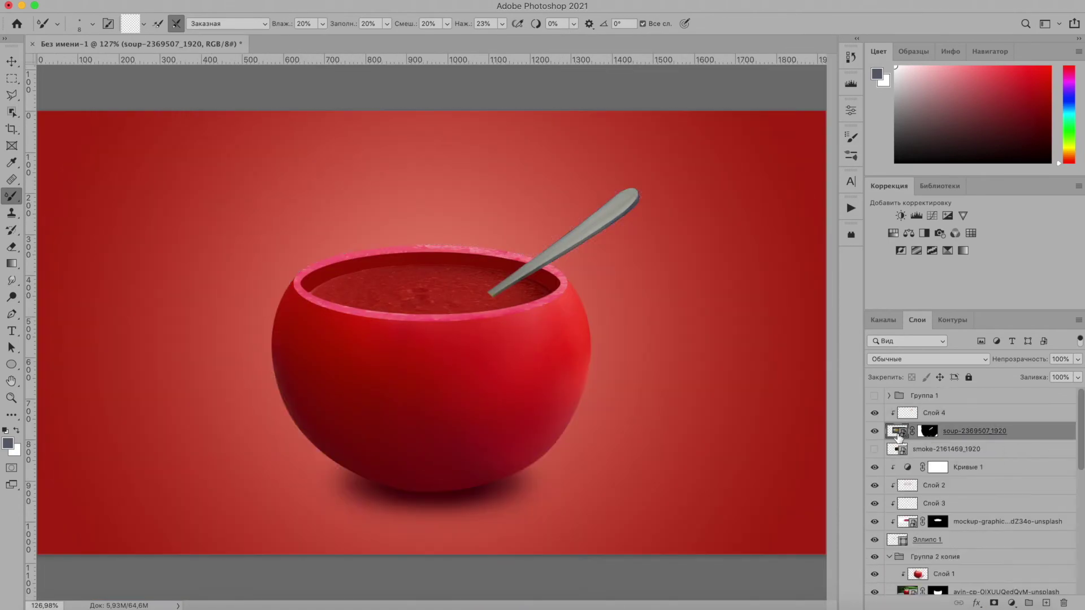
{"action": "key", "text": "ctrl+t"}
{"action": "left_click_drag", "start_coordinate": [768, 302], "coordinate": [791, 300]}
{"action": "left_click_drag", "start_coordinate": [565, 243], "coordinate": [521, 252]}
{"action": "key", "text": "Return"}
Touch up the soup mask near the spoon and add a new layer below the soup.
{"action": "key", "text": "b"}
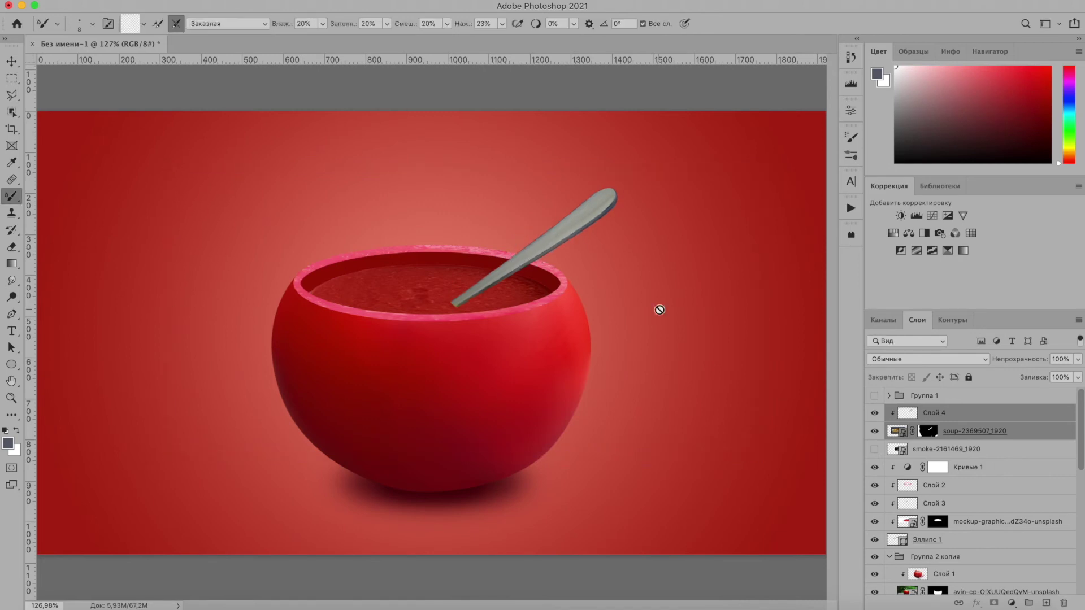
{"action": "left_click", "coordinate": [928, 431]}
{"action": "key", "text": "ctrl+plus"}
{"action": "key", "text": "ctrl+plus"}
{"action": "key", "text": "ctrl+plus"}
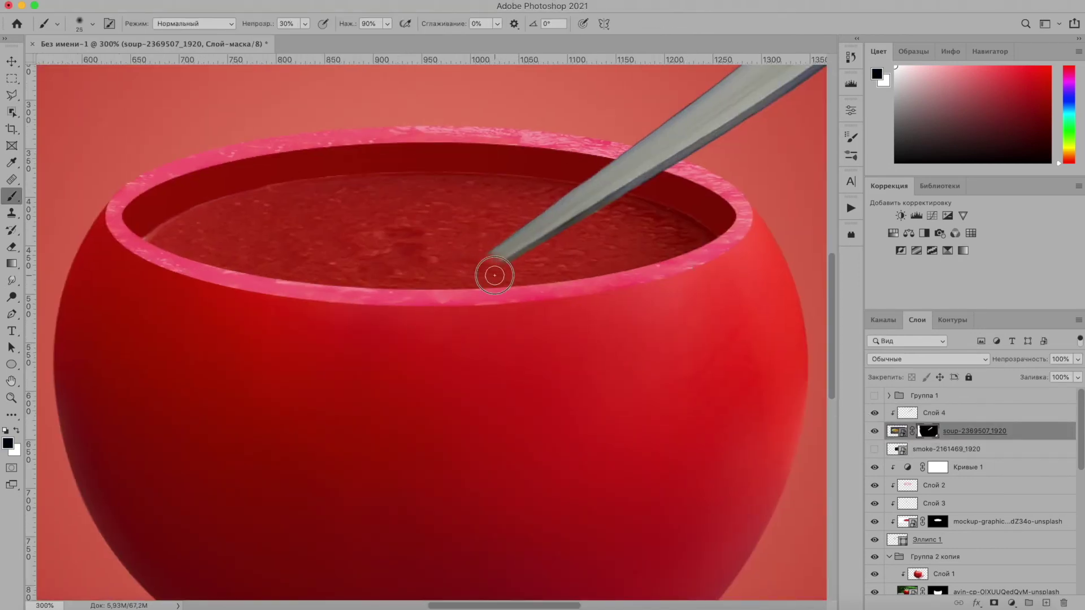
{"action": "key", "text": "ctrl+0"}
{"action": "key", "text": "ctrl+shift+alt+n"}
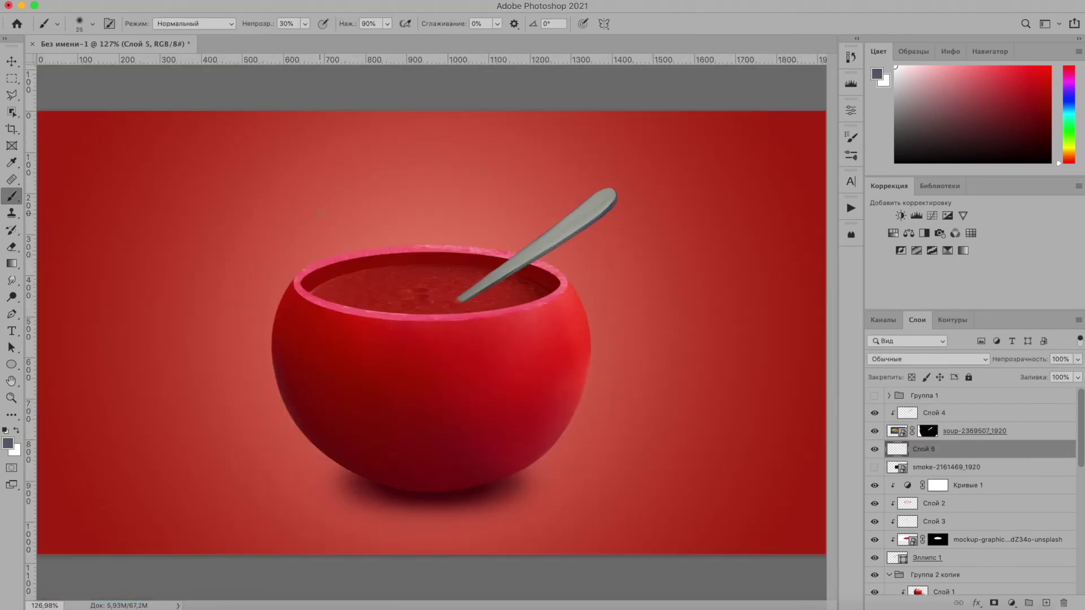
Set the spoon shading layer Слой 5 to Multiply, painting at 10% brush opacity.
{"action": "key", "text": "ctrl+plus"}
{"action": "key", "text": "1"}
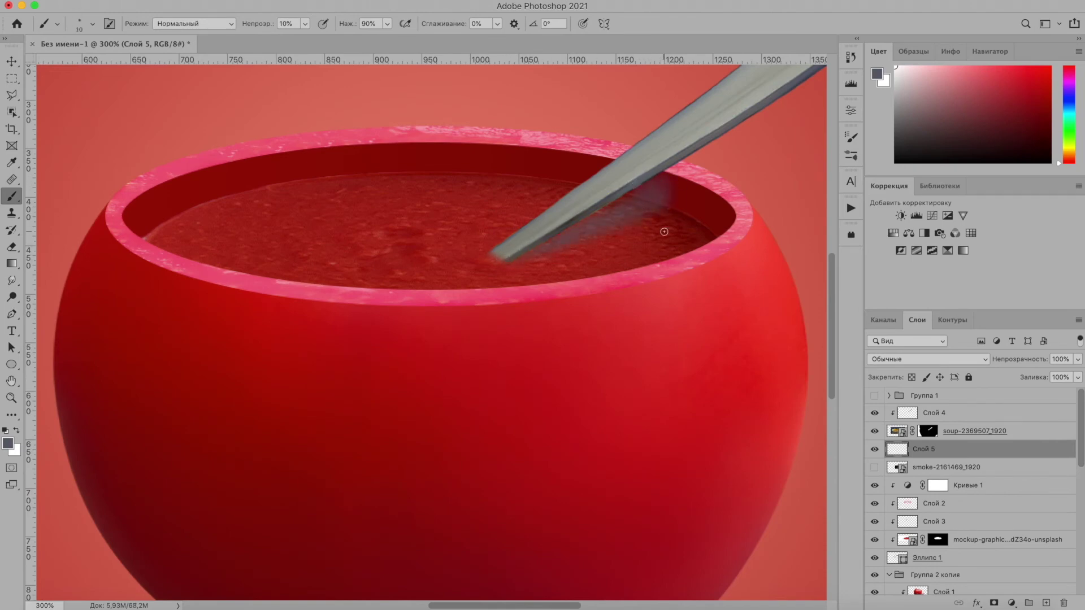
{"action": "left_click", "coordinate": [927, 359]}
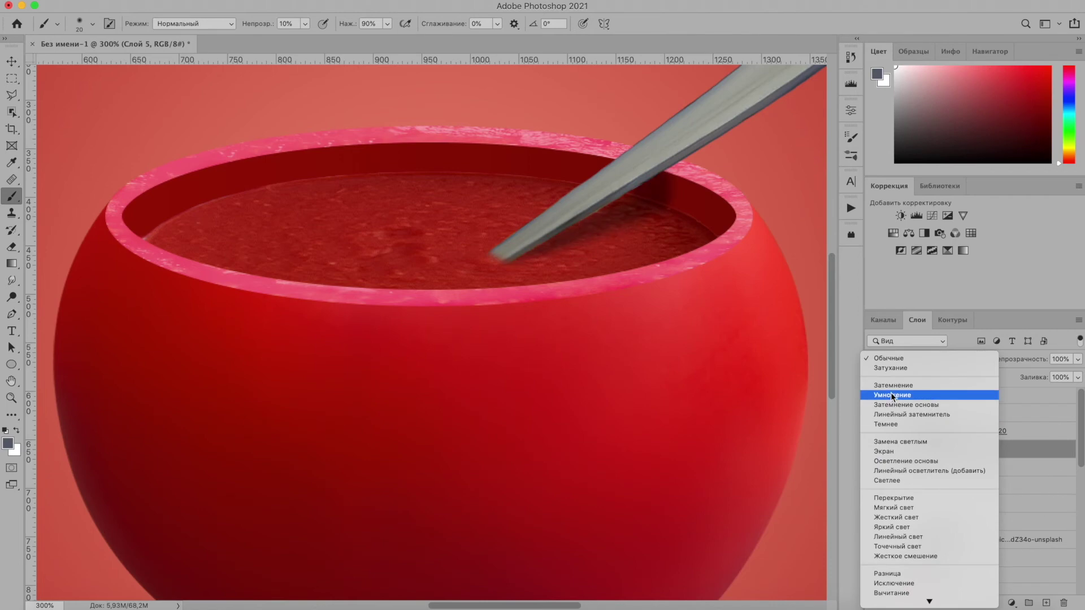
{"action": "left_click", "coordinate": [896, 392]}
{"action": "key", "text": "ctrl+1"}
Add a Soft Light layer at 50% and paint black shadow beneath the bowl.
{"action": "key", "text": "ctrl+shift+alt+n"}
{"action": "left_click", "coordinate": [926, 359]}
{"action": "left_click", "coordinate": [904, 483]}
{"action": "key", "text": "5"}
{"action": "key", "text": "d"}
{"action": "key", "text": "ctrl+plus"}
{"action": "key", "text": "ctrl+plus"}
{"action": "mouse_move", "coordinate": [311, 281]}
{"action": "left_mouse_down"}
{"action": "mouse_move", "coordinate": [419, 313]}
{"action": "mouse_move", "coordinate": [661, 235]}
{"action": "left_mouse_up"}
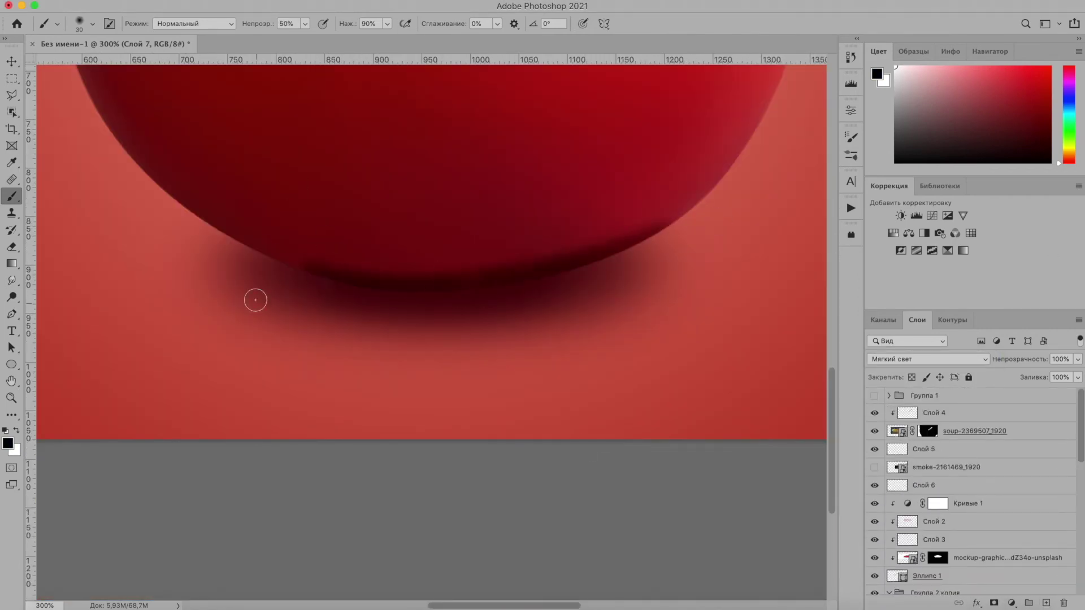
{"action": "key", "text": "ctrl+0"}
Apply a very heavy Gaussian Blur, entering a 10000 radius and accepting the correction.
{"action": "scroll", "coordinate": [972, 491], "scroll_direction": "down", "scroll_amount": 3}
{"action": "left_click", "coordinate": [421, 2]}
{"action": "left_click", "coordinate": [686, 287]}
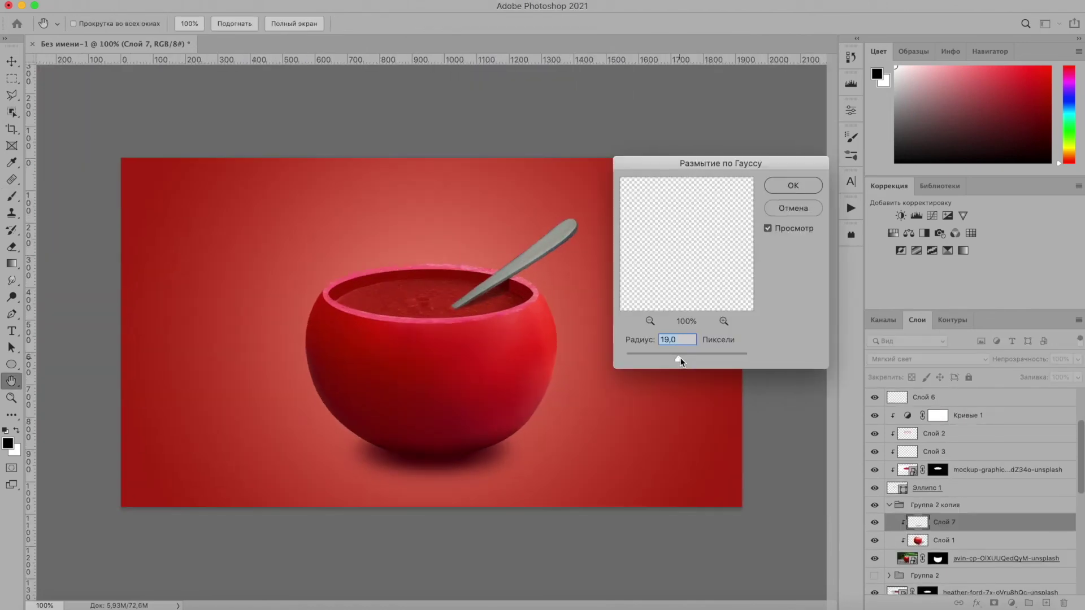
{"action": "type", "text": "10000"}
{"action": "key", "text": "Return"}
{"action": "left_click", "coordinate": [677, 205]}
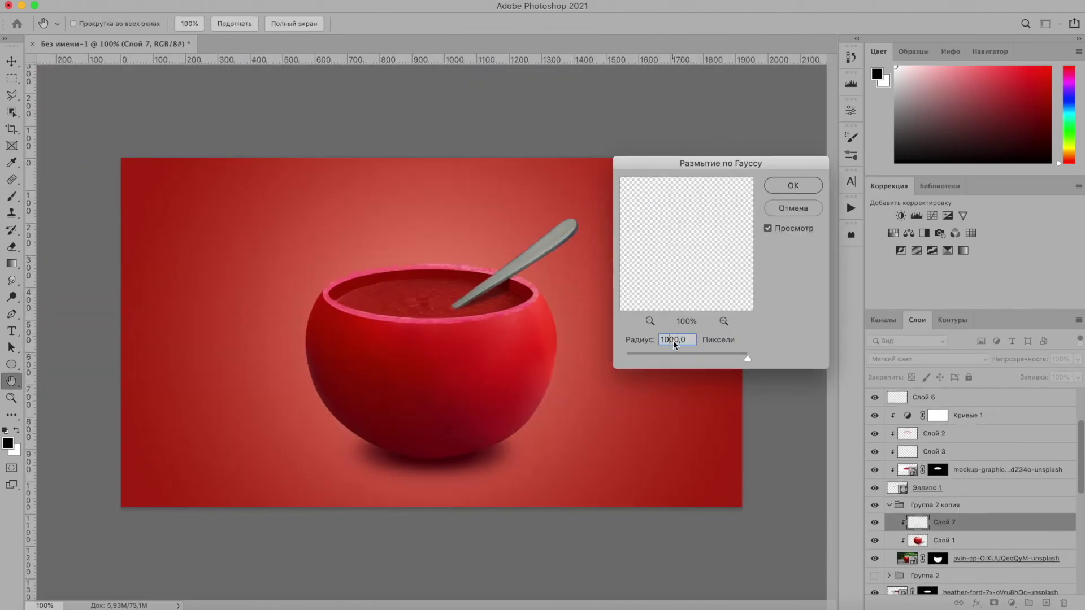
{"action": "left_click", "coordinate": [793, 186]}
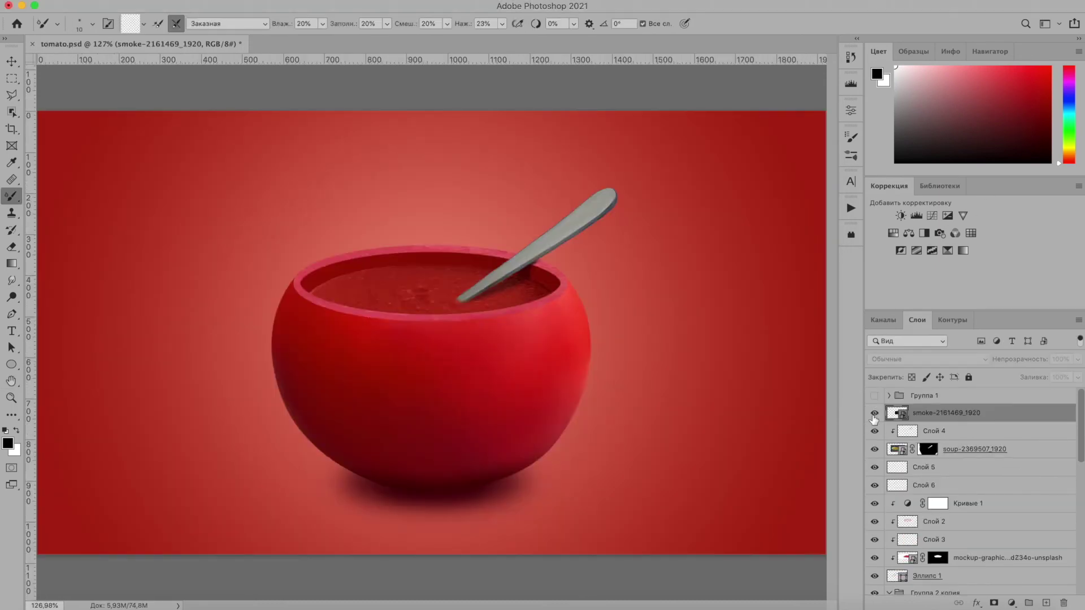
Set the smoke to Screen, rotate it about 16°, enlarge to ~176% and place above the soup.
{"action": "left_click", "coordinate": [905, 455]}
{"action": "key", "text": "ctrl+t"}
{"action": "left_click_drag", "start_coordinate": [625, 175], "coordinate": [565, 141]}
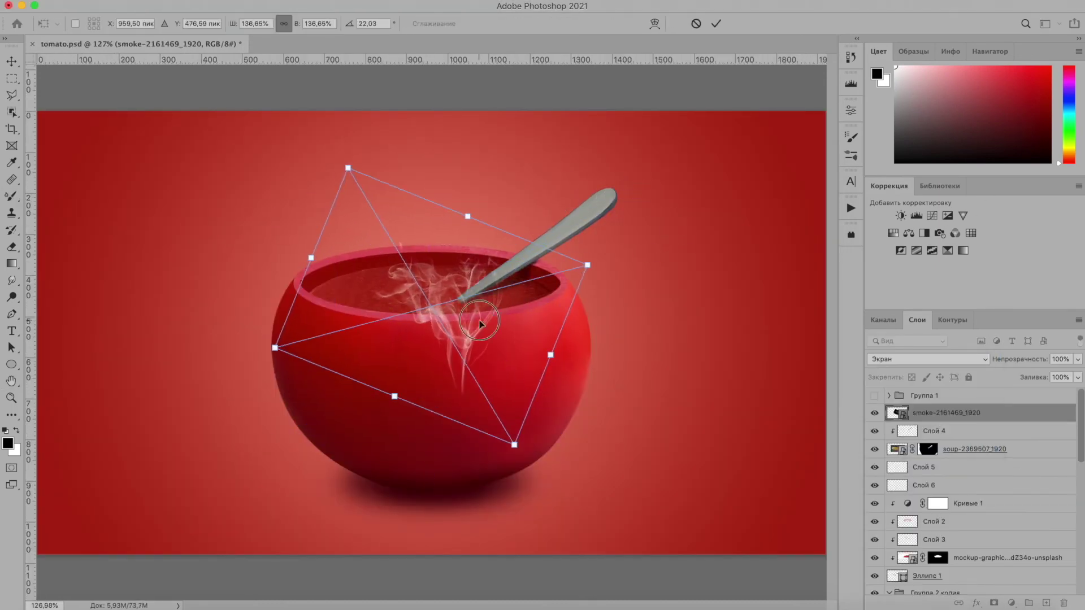
{"action": "left_click_drag", "start_coordinate": [446, 339], "coordinate": [451, 227]}
{"action": "left_click_drag", "start_coordinate": [557, 170], "coordinate": [581, 148]}
{"action": "left_click_drag", "start_coordinate": [258, 155], "coordinate": [247, 150]}
{"action": "left_click_drag", "start_coordinate": [587, 169], "coordinate": [605, 146]}
{"action": "key", "text": "Return"}
Apply a Motion Blur to the smoke layer.
{"action": "key", "text": "b"}
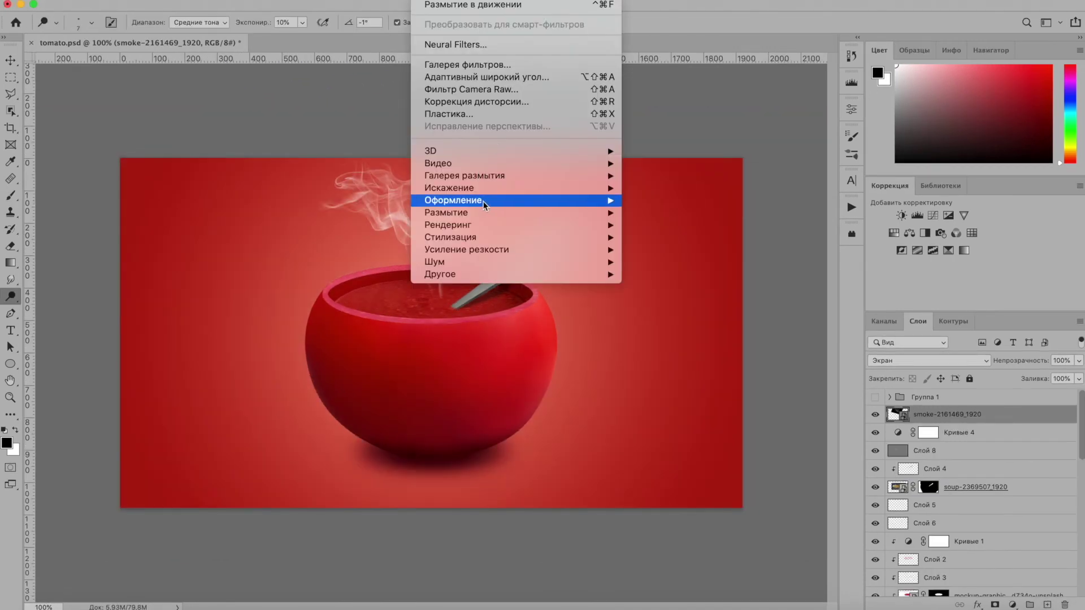
{"action": "left_click", "coordinate": [726, 96]}
{"action": "left_click", "coordinate": [1079, 360]}
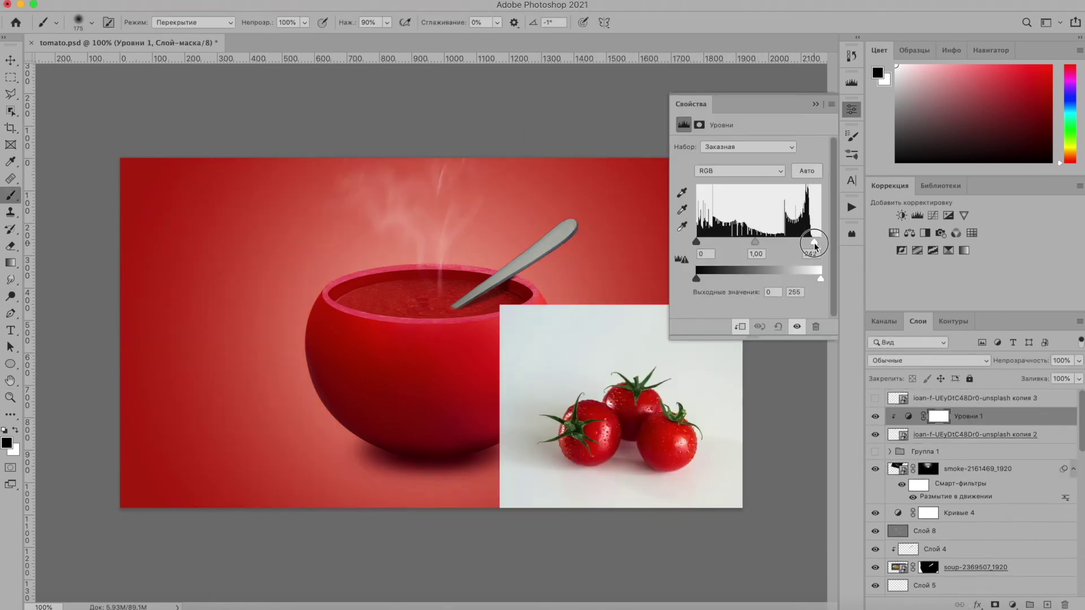
Set the tomato photo to Hard Light and clip a brightening Curves adjustment to it.
{"action": "left_click", "coordinate": [933, 216]}
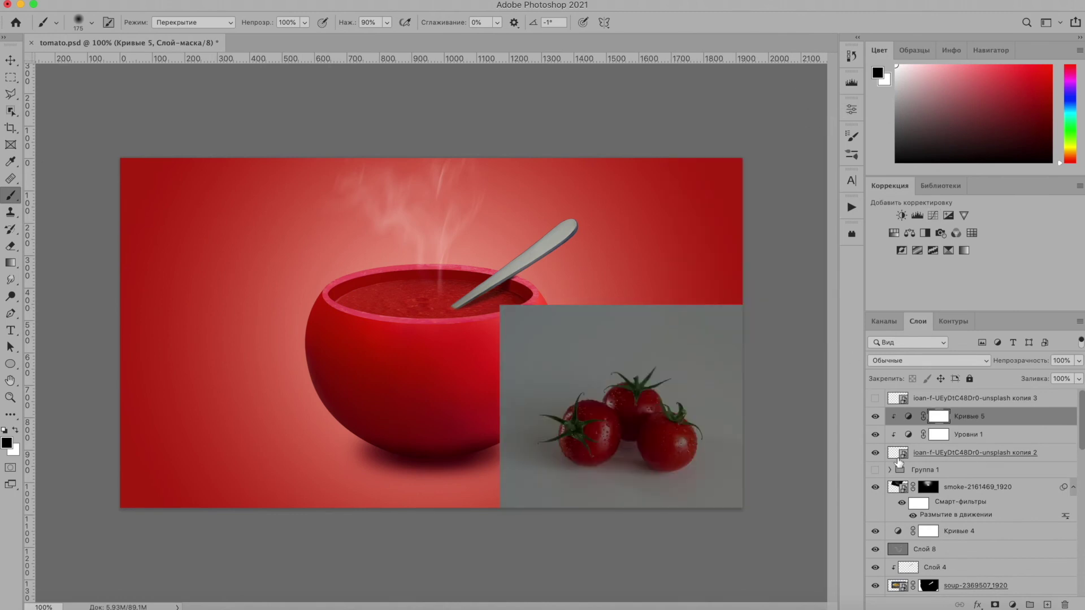
{"action": "left_click", "coordinate": [929, 361]}
{"action": "left_click", "coordinate": [912, 466]}
{"action": "left_click", "coordinate": [933, 215]}
{"action": "left_click", "coordinate": [730, 261]}
{"action": "left_click", "coordinate": [791, 205]}
{"action": "left_click_drag", "start_coordinate": [730, 262], "coordinate": [793, 202]}
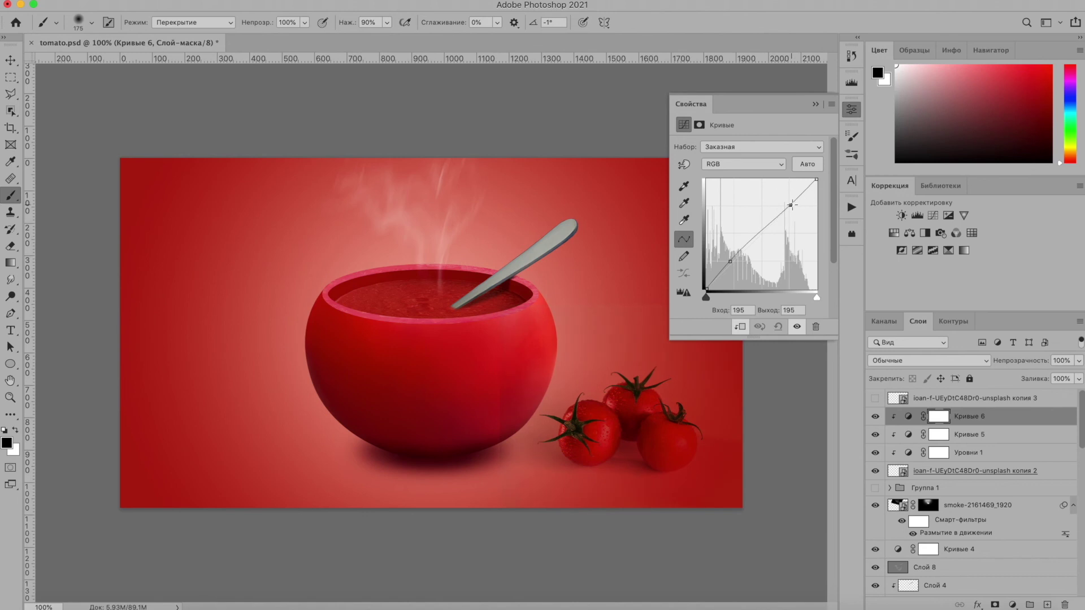
Add a layer mask to the tomato photo and brush away the background around the tomatoes.
{"action": "left_click", "coordinate": [900, 473]}
{"action": "left_click", "coordinate": [994, 604]}
{"action": "left_click", "coordinate": [193, 22]}
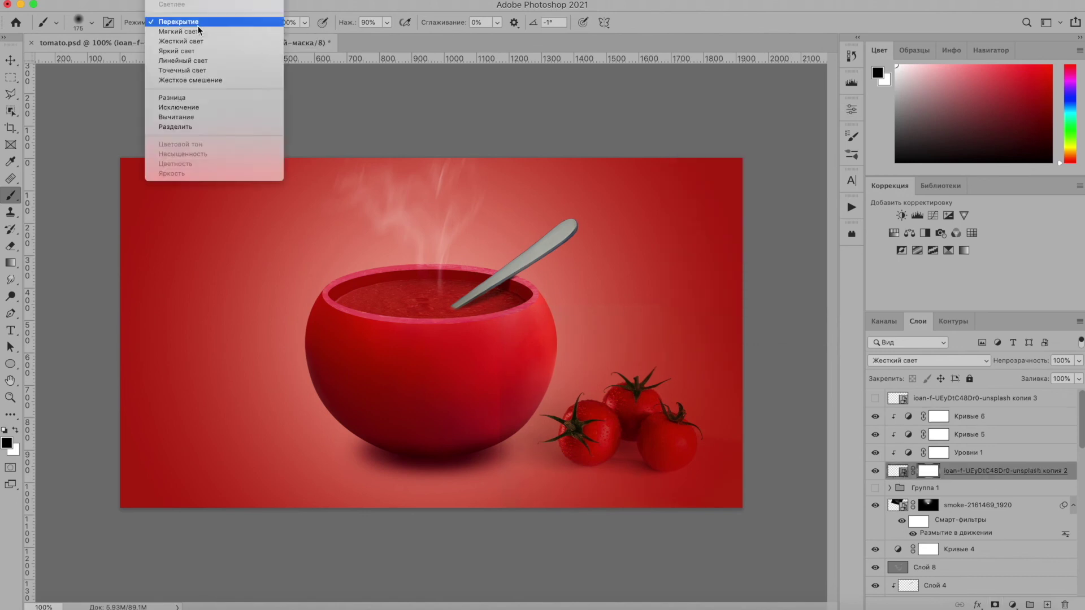
{"action": "left_click_drag", "start_coordinate": [731, 501], "coordinate": [727, 332]}
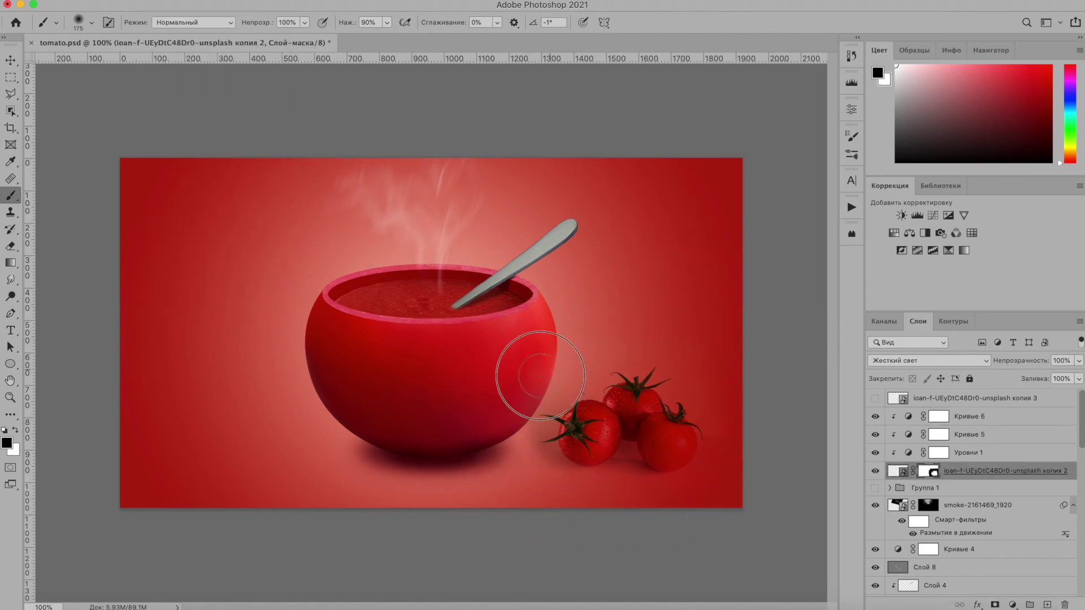
Black-mask the top tomato copy and paint back bright droplets with a 50% white brush.
{"action": "left_click", "coordinate": [874, 397]}
{"action": "left_click", "coordinate": [983, 398]}
{"action": "left_click", "coordinate": [994, 605], "text": "alt"}
{"action": "scroll", "coordinate": [490, 307], "scroll_direction": "up", "scroll_amount": 5}
{"action": "key", "text": "x"}
{"action": "key", "text": "5"}
{"action": "key", "text": "bracketleft"}
{"action": "key", "text": "bracketleft"}
{"action": "key", "text": "bracketleft"}
{"action": "mouse_move", "coordinate": [666, 387]}
{"action": "left_mouse_down"}
{"action": "mouse_move", "coordinate": [669, 423]}
{"action": "mouse_move", "coordinate": [513, 299]}
{"action": "mouse_move", "coordinate": [437, 333]}
{"action": "mouse_move", "coordinate": [446, 404]}
{"action": "left_mouse_up"}
{"action": "key", "text": "bracketleft"}
{"action": "key", "text": "bracketleft"}
{"action": "key", "text": "bracketleft"}
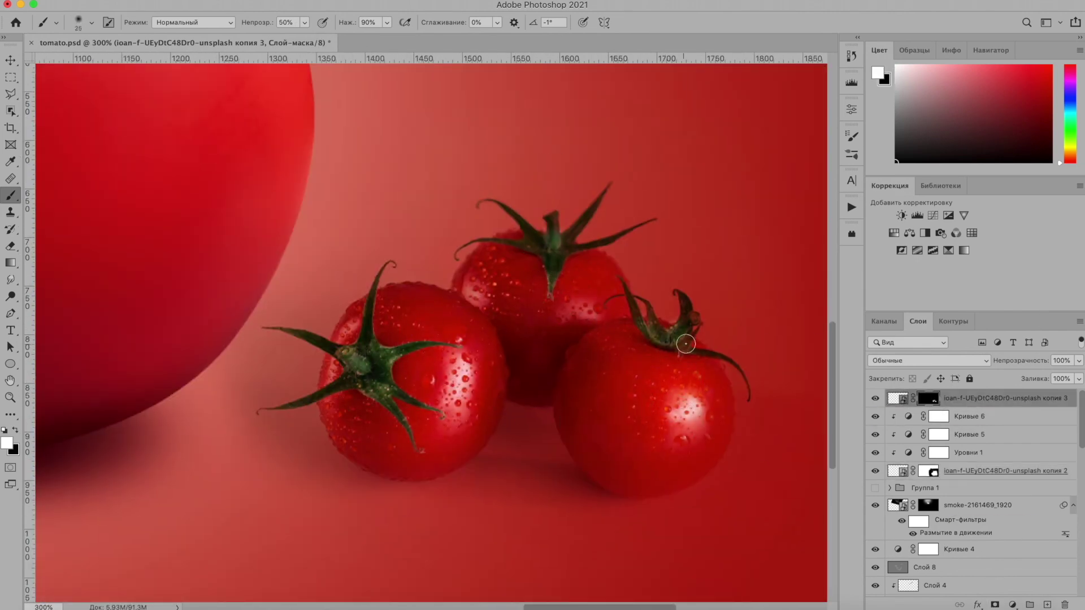
Select all tomato layers with their adjustments and move them toward the lower right.
{"action": "key", "text": "ctrl+0"}
{"action": "key", "text": "ctrl+minus"}
{"action": "left_click", "coordinate": [983, 471]}
{"action": "left_click", "coordinate": [983, 397], "text": "shift"}
{"action": "key", "text": "ctrl+t"}
{"action": "left_click_drag", "start_coordinate": [591, 418], "coordinate": [602, 428]}
{"action": "key", "text": "Return"}
{"action": "key", "text": "ctrl+1"}
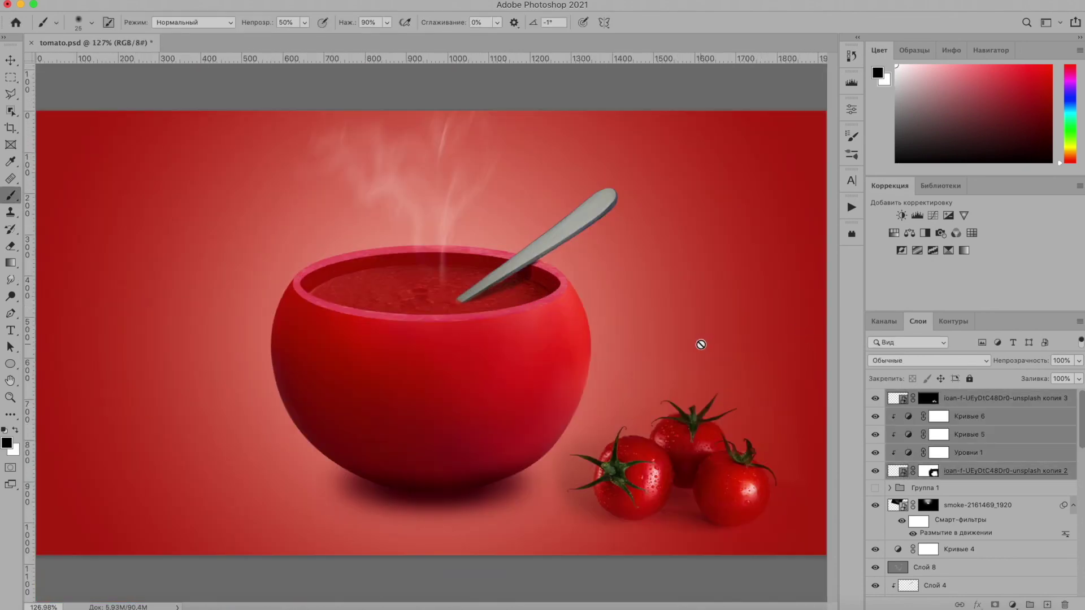
{"action": "left_click", "coordinate": [11, 364]}
Draw a black rectangle at the lower left and type 'eco' in white.
{"action": "left_click_drag", "start_coordinate": [115, 445], "coordinate": [229, 482]}
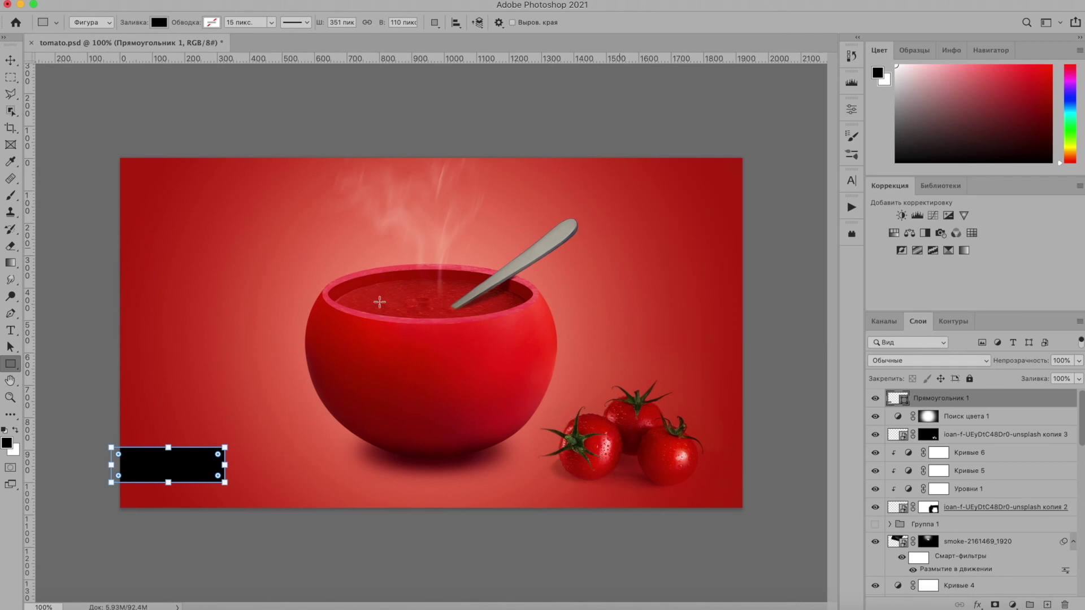
{"action": "key", "text": "ctrl+plus"}
{"action": "key", "text": "t"}
{"action": "left_click", "coordinate": [350, 400]}
{"action": "type", "text": "усц"}
{"action": "key", "text": "BackSpace"}
{"action": "key", "text": "BackSpace"}
{"action": "key", "text": "BackSpace"}
{"action": "type", "text": "eco"}
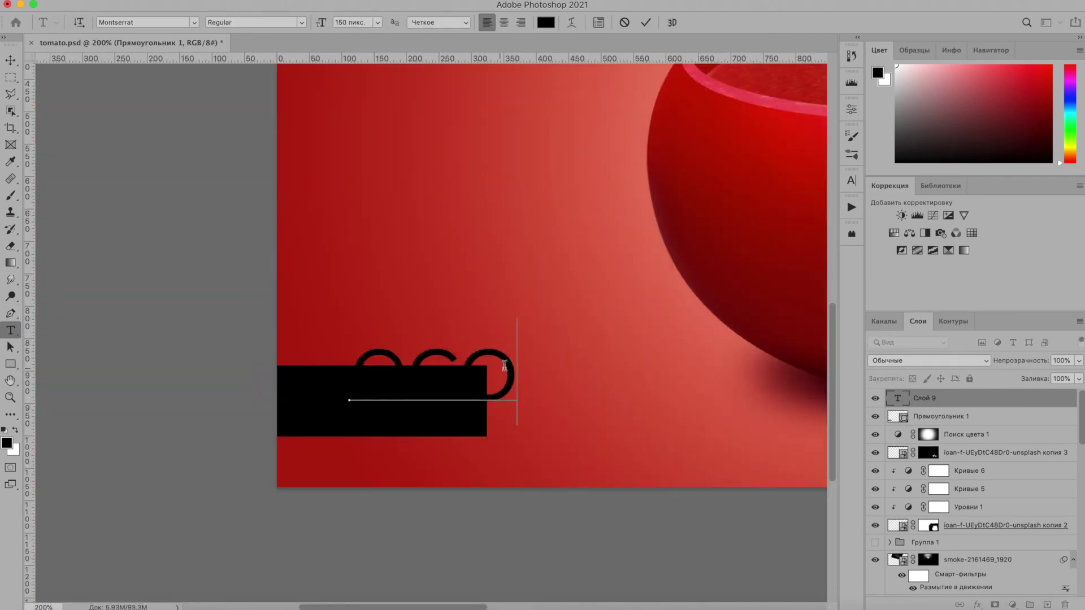
{"action": "left_click", "coordinate": [545, 22]}
{"action": "key", "text": "Return"}
Position the 'eco' text on the rectangle and scale it to about 82%.
{"action": "left_click_drag", "start_coordinate": [416, 380], "coordinate": [375, 401]}
{"action": "key", "text": "ctrl+t"}
{"action": "left_click_drag", "start_coordinate": [477, 395], "coordinate": [462, 400]}
{"action": "key", "text": "Return"}
{"action": "key", "text": "ctrl+plus"}
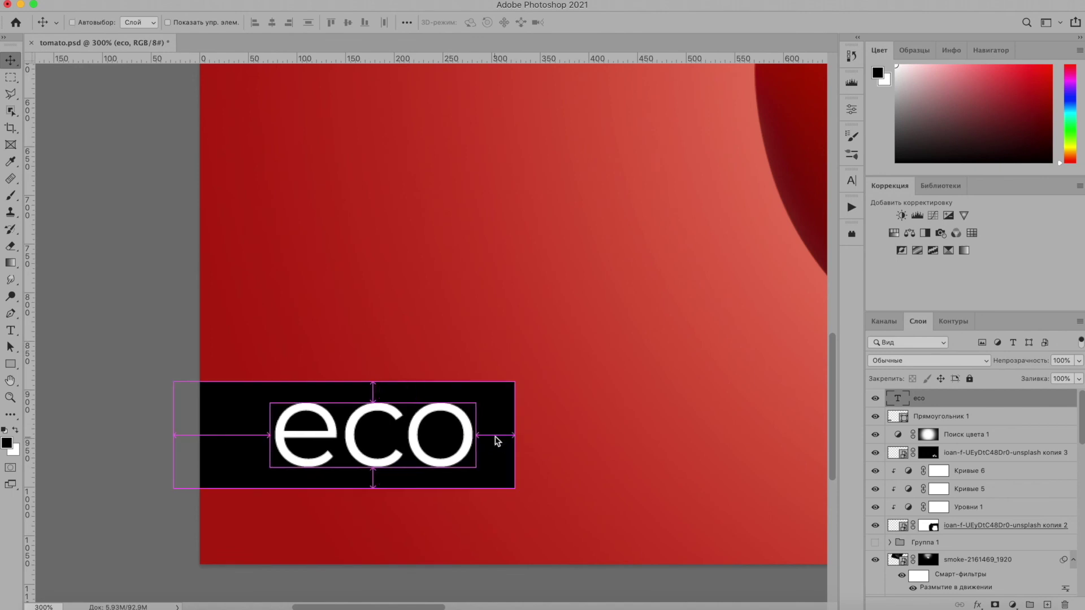
{"action": "key", "text": "ctrl+minus"}
{"action": "key", "text": "ctrl+minus"}
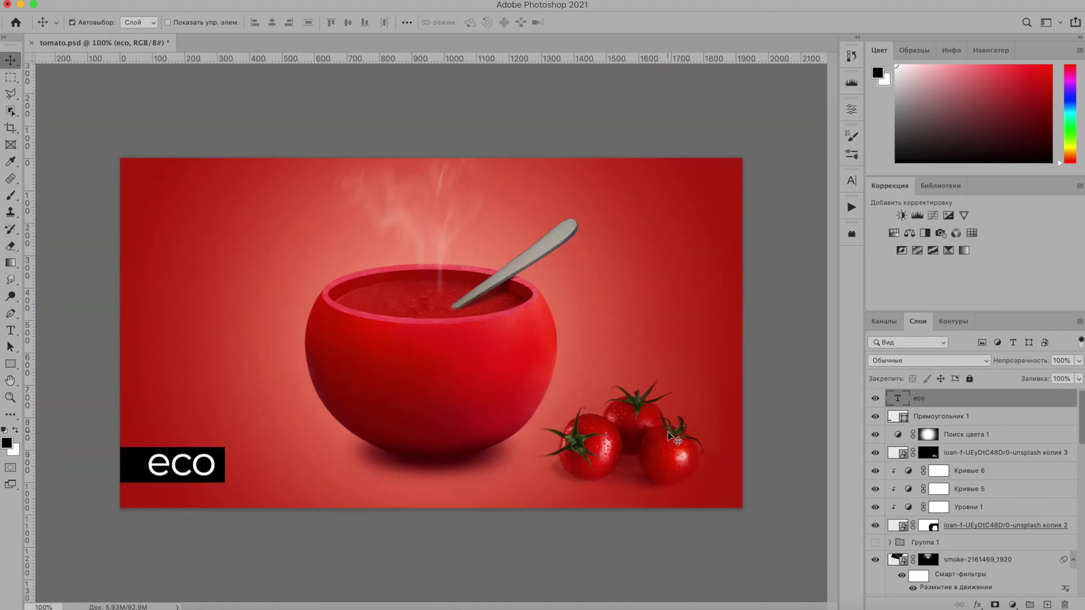
{"action": "left_click_drag", "start_coordinate": [134, 473], "coordinate": [132, 474]}
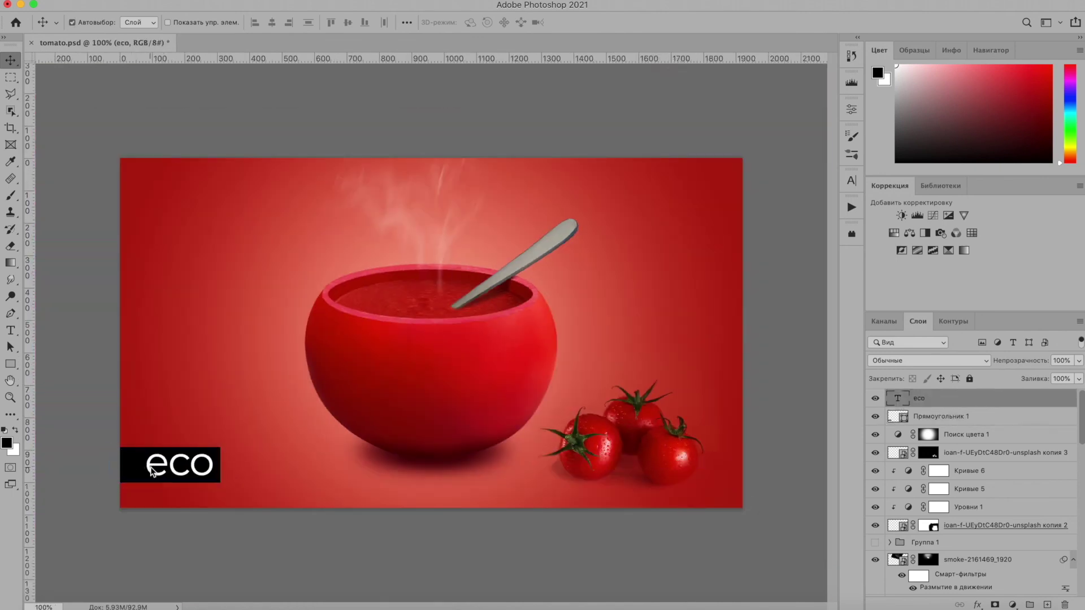
Recolour the 'eco' text to red #b92310.
{"action": "double_click", "coordinate": [897, 398]}
{"action": "left_click", "coordinate": [551, 22]}
{"action": "left_click", "coordinate": [1034, 205]}
{"action": "key", "text": "ctrl+Return"}
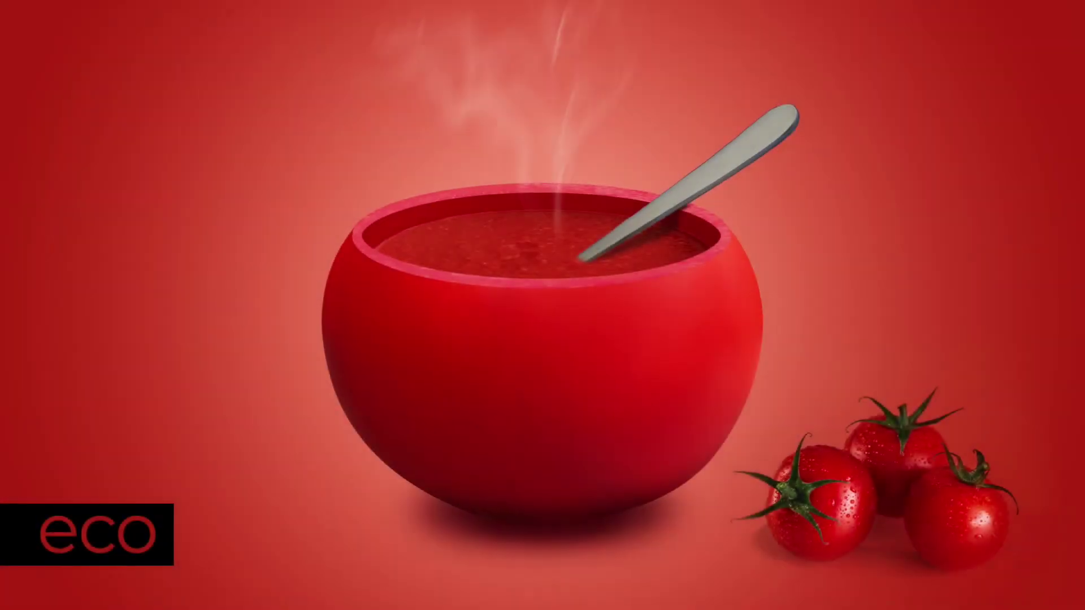